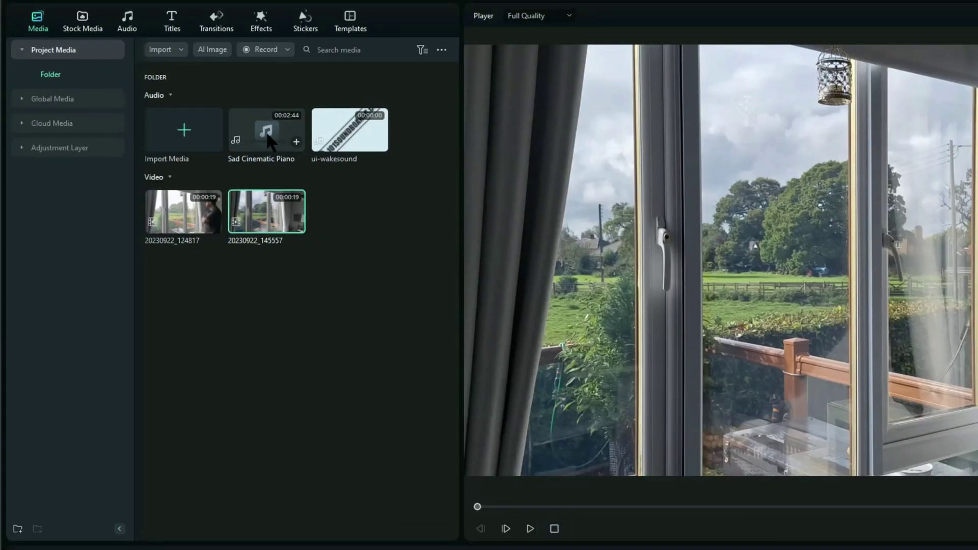
click(267, 133)
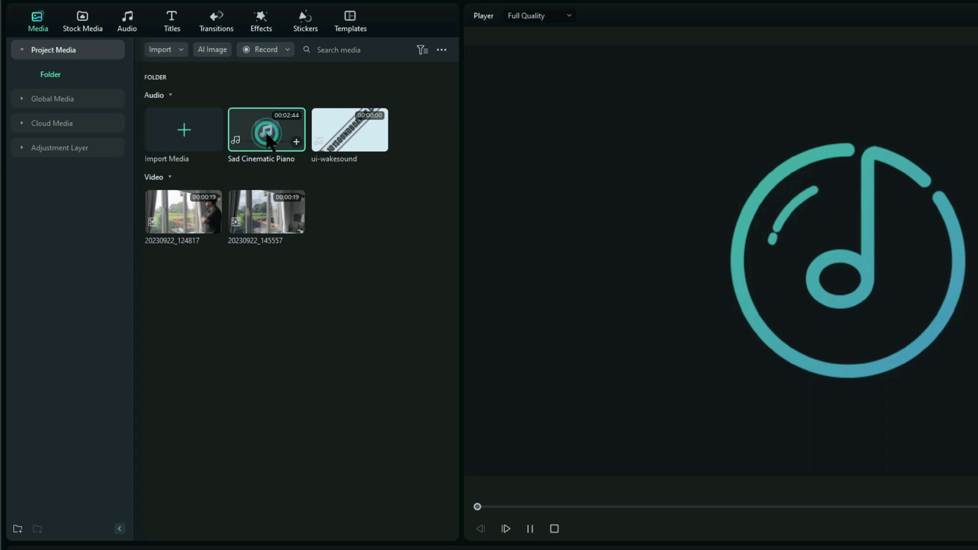
click(530, 529)
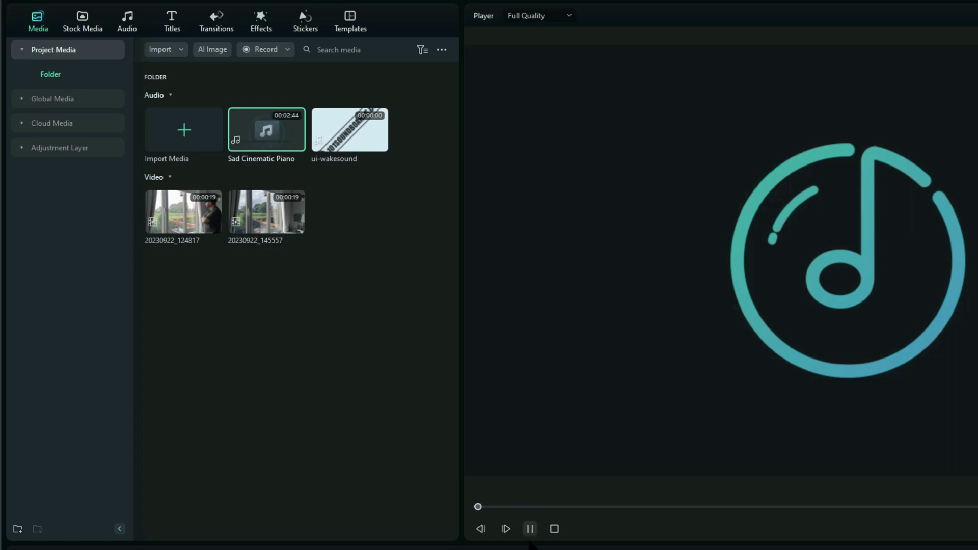
click(554, 529)
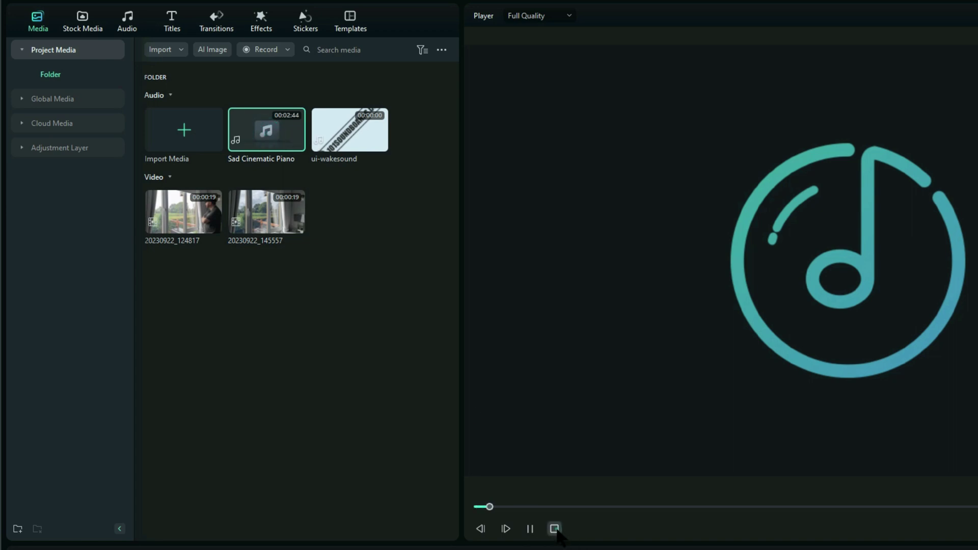
double_click(345, 140)
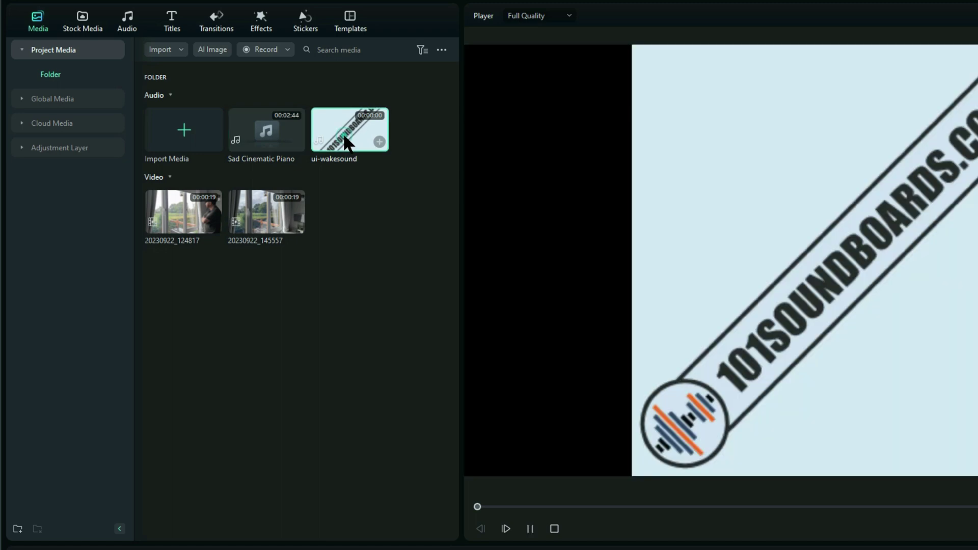
click(553, 530)
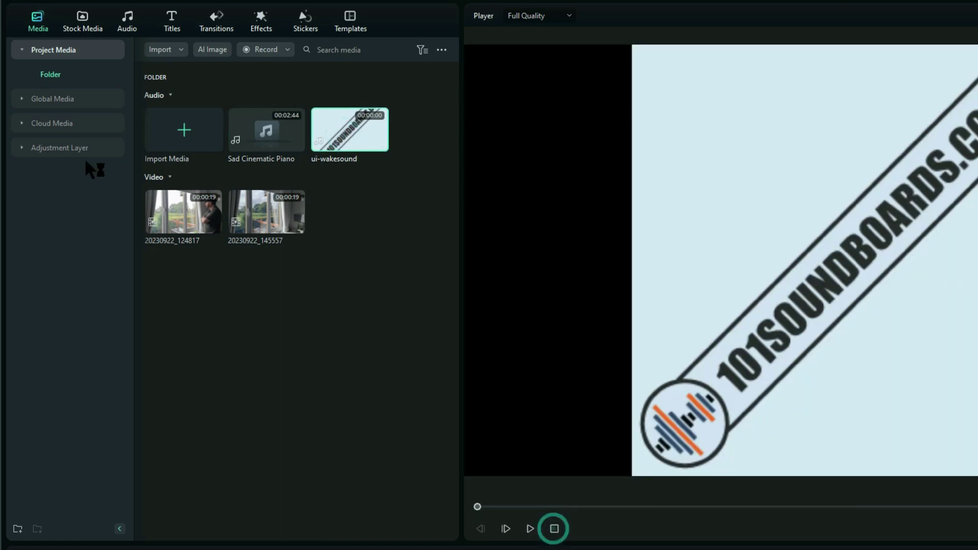
click(129, 23)
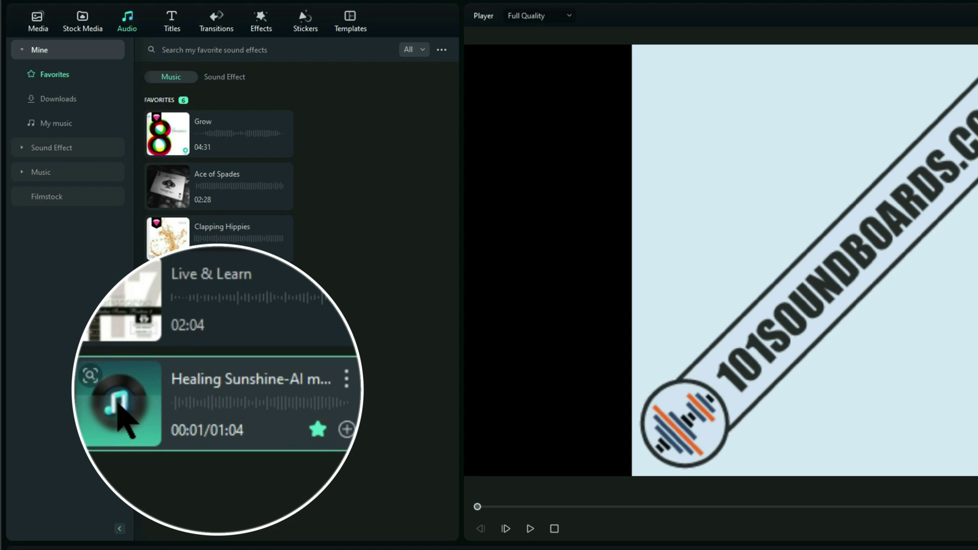
click(167, 397)
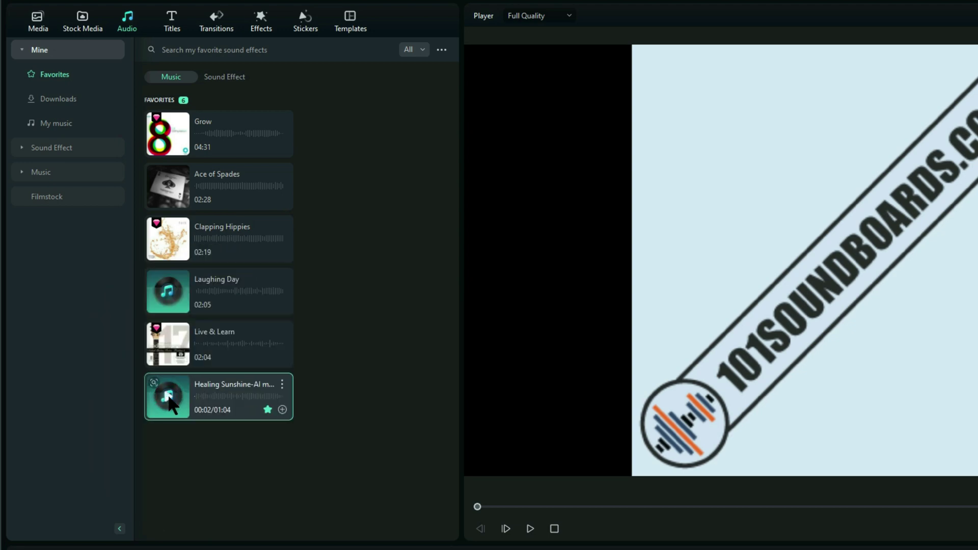
click(34, 27)
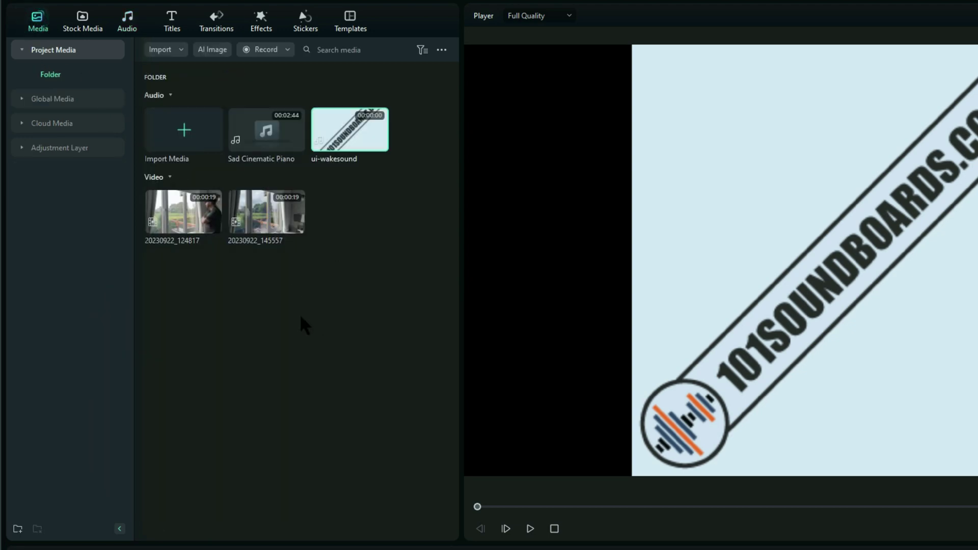
Add clip 20230922_124817 to the timeline, trim its start at 00:00:02:13 and slide it to zero
drag(173, 220, 62, 487)
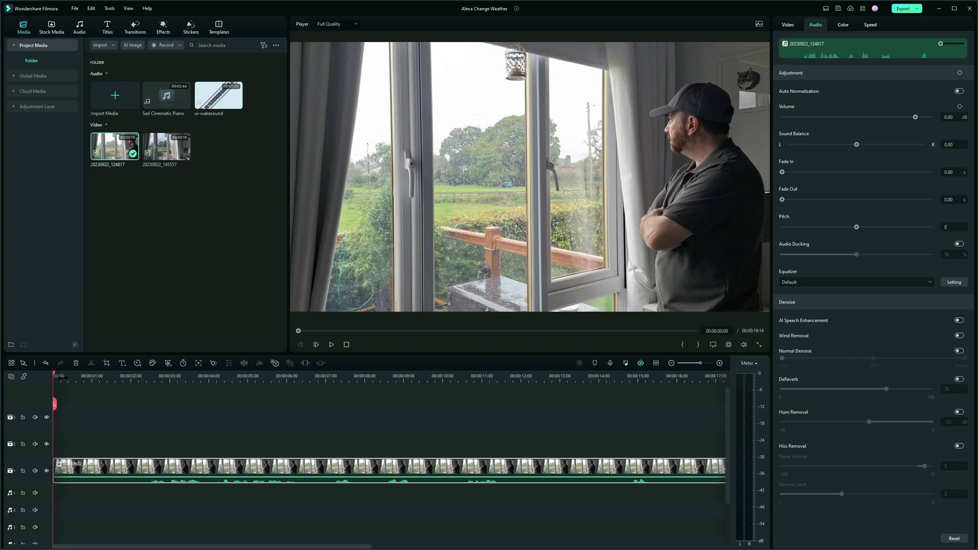
click(117, 381)
drag(117, 377, 149, 483)
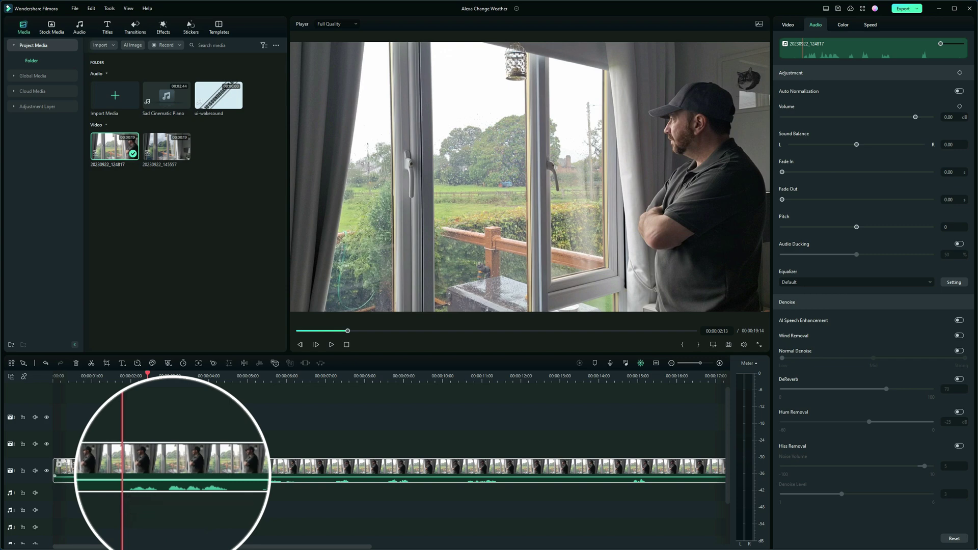
drag(54, 481, 148, 488)
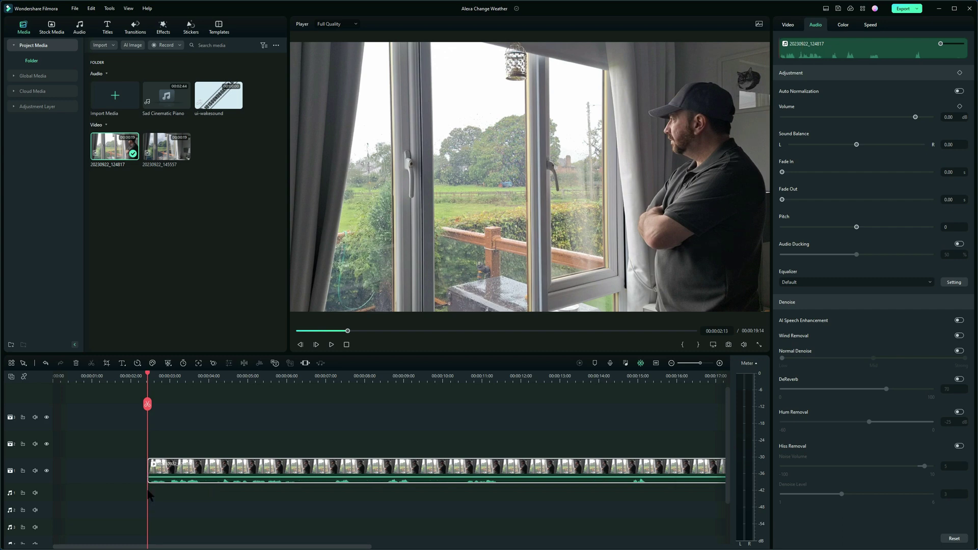
drag(223, 468, 128, 468)
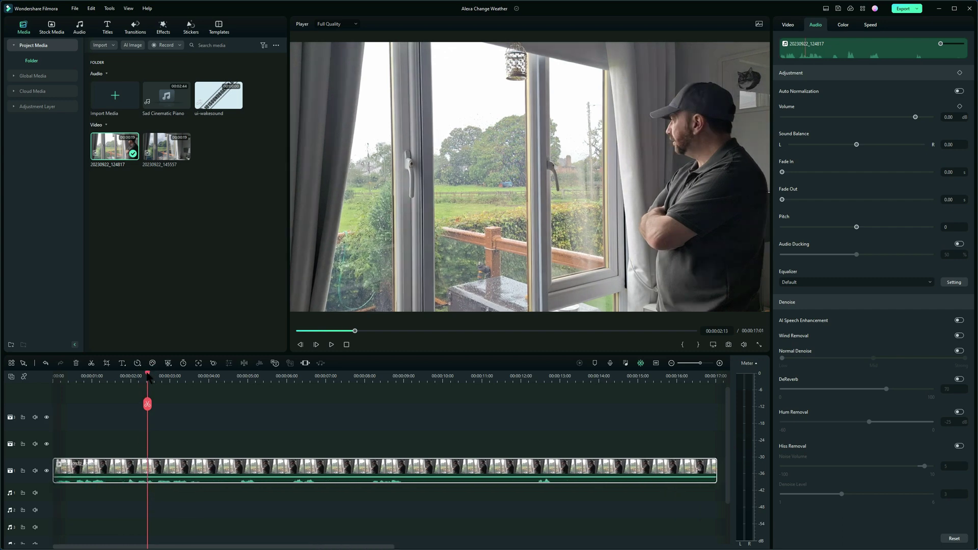
Play the clip from the start and trim its end at 00:00:14:03
key(Home)
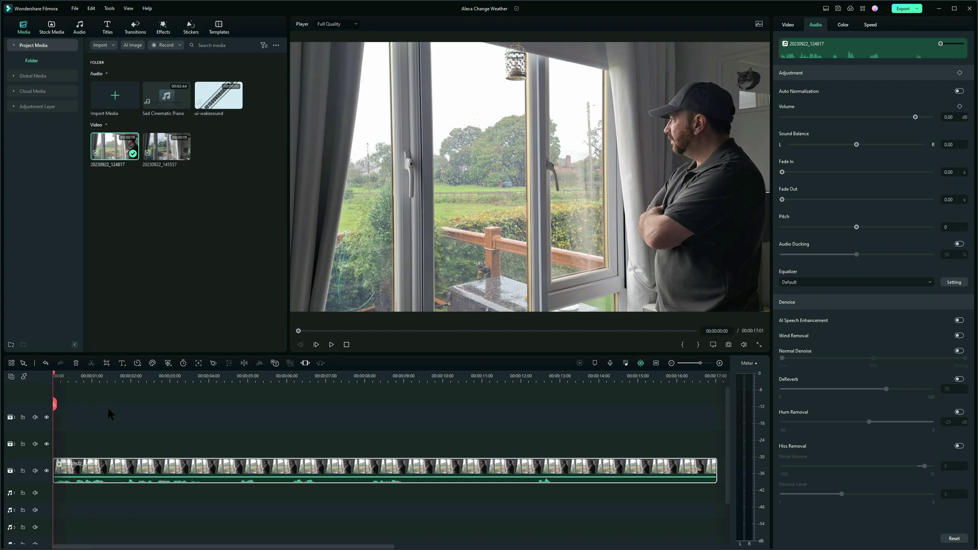
key(space)
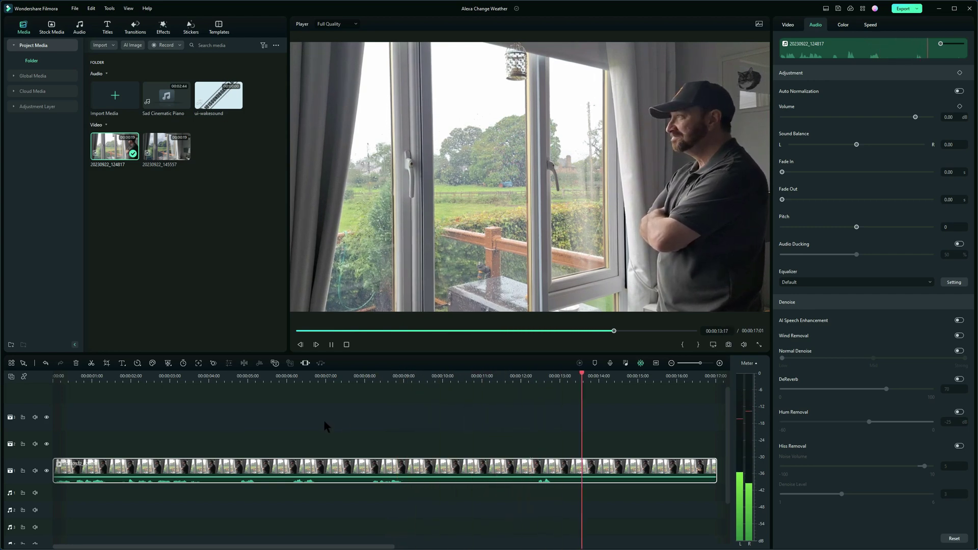
key(space)
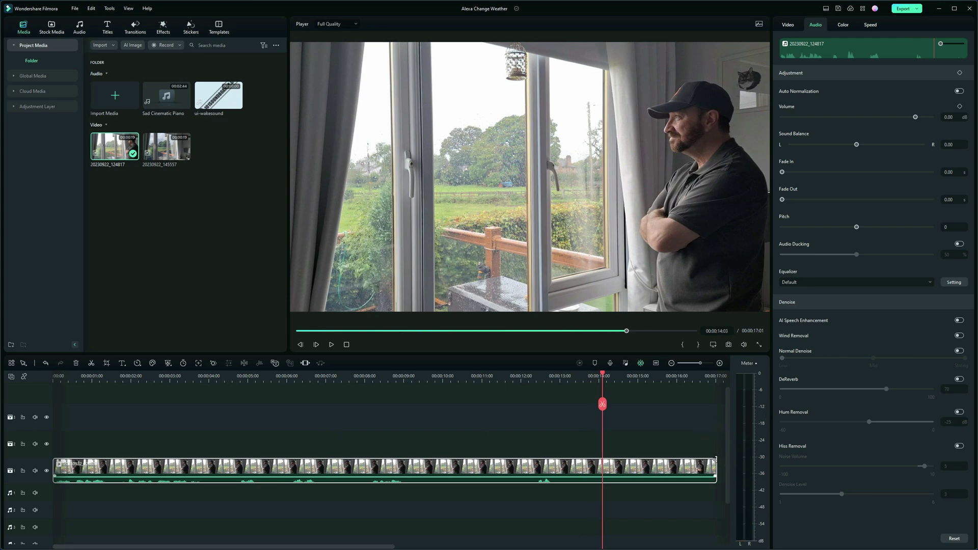
drag(715, 464, 602, 465)
drag(604, 376, 54, 380)
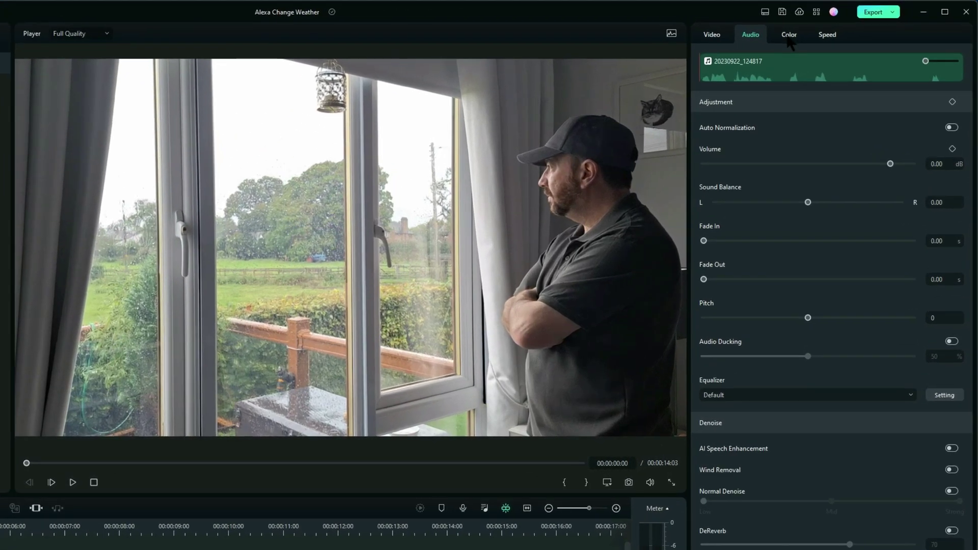
Grade the rainy clip: brightness -20.82, exposure -9.46, temperature -19.69, saturation -42.71, tint 0
click(843, 26)
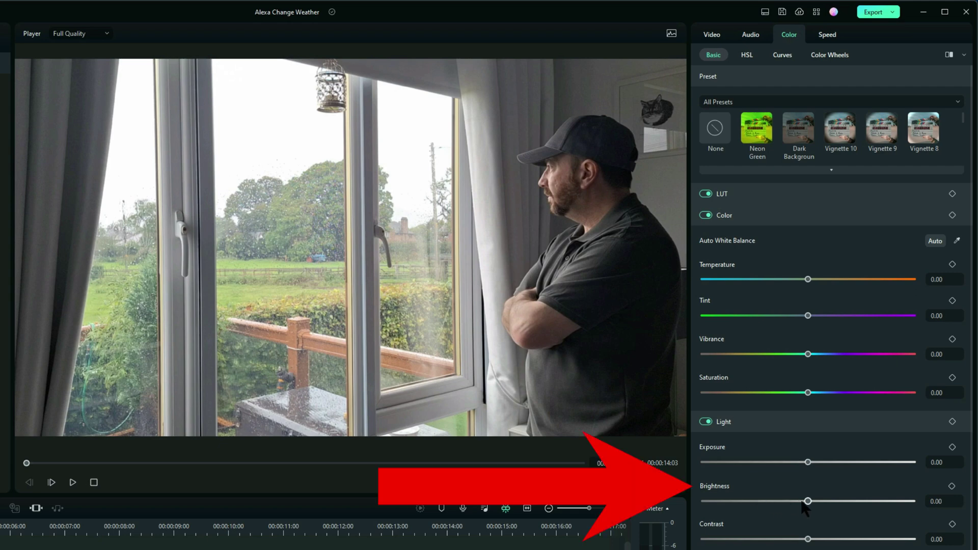
drag(805, 503, 787, 503)
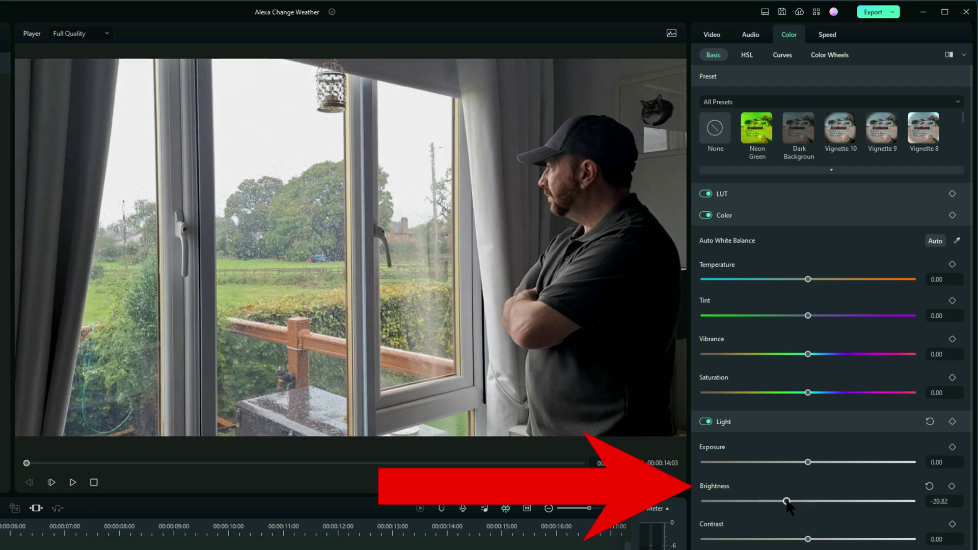
mouse_move(808, 462)
mouse_down()
mouse_move(787, 462)
mouse_move(798, 463)
mouse_up()
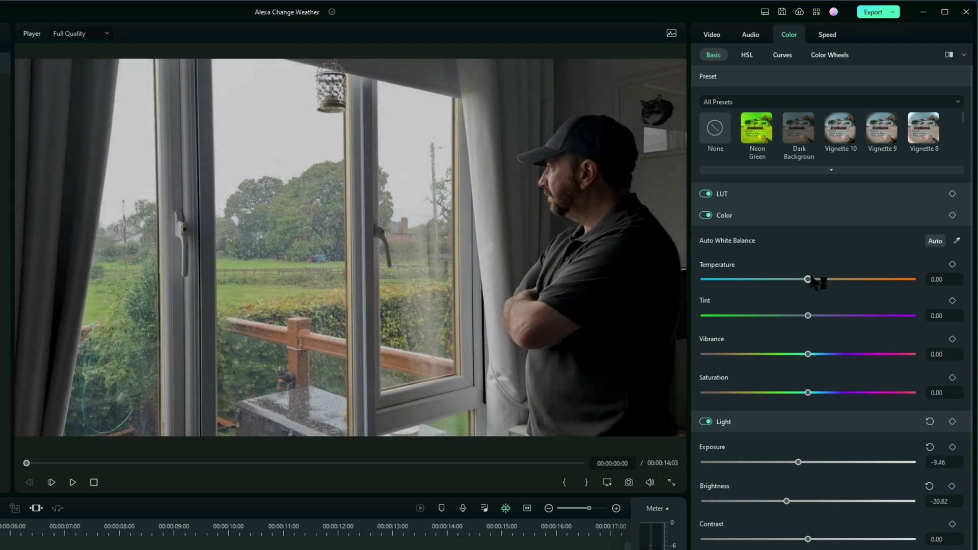
drag(807, 280, 785, 281)
drag(808, 316, 801, 316)
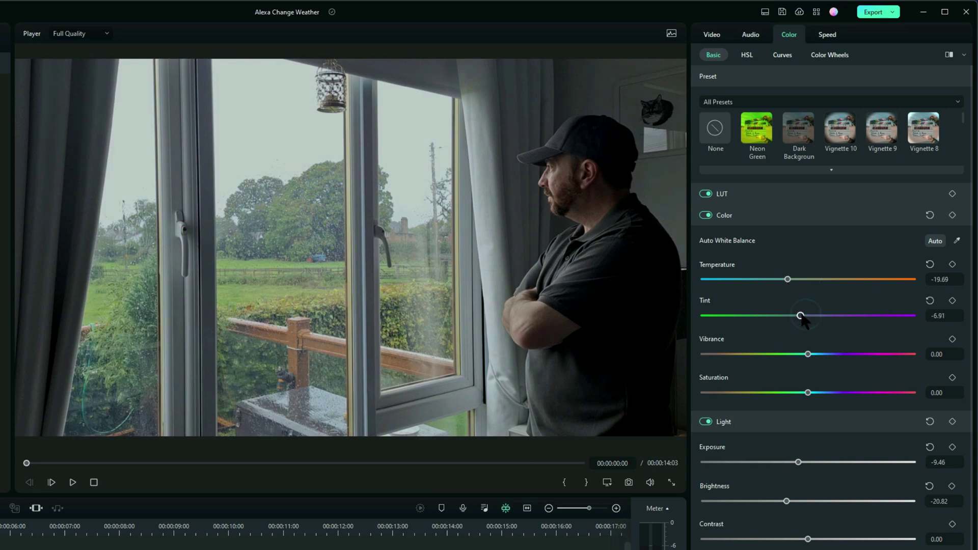
click(929, 301)
drag(810, 393, 766, 394)
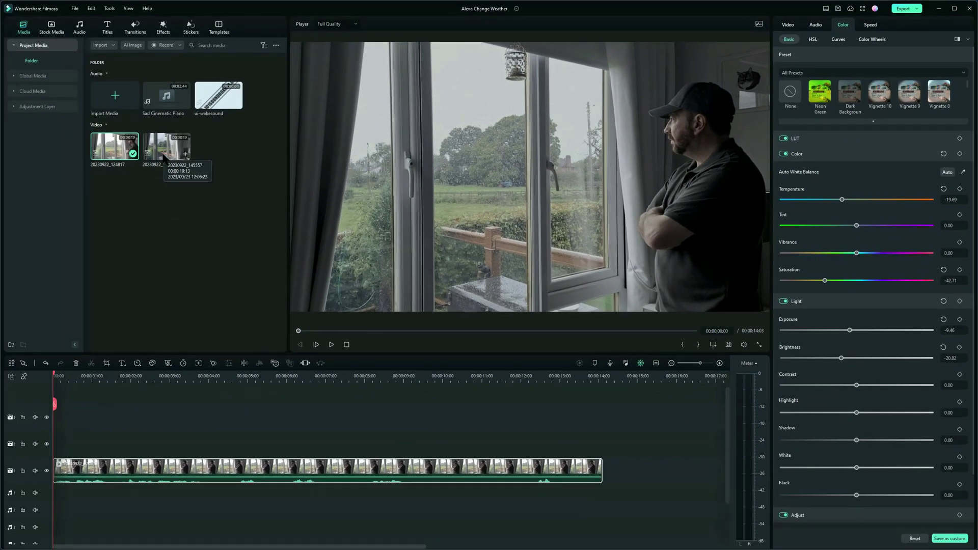
Place clip 20230922_145557 on track 2 and cut away everything after 00:00:14:03
drag(163, 157, 100, 441)
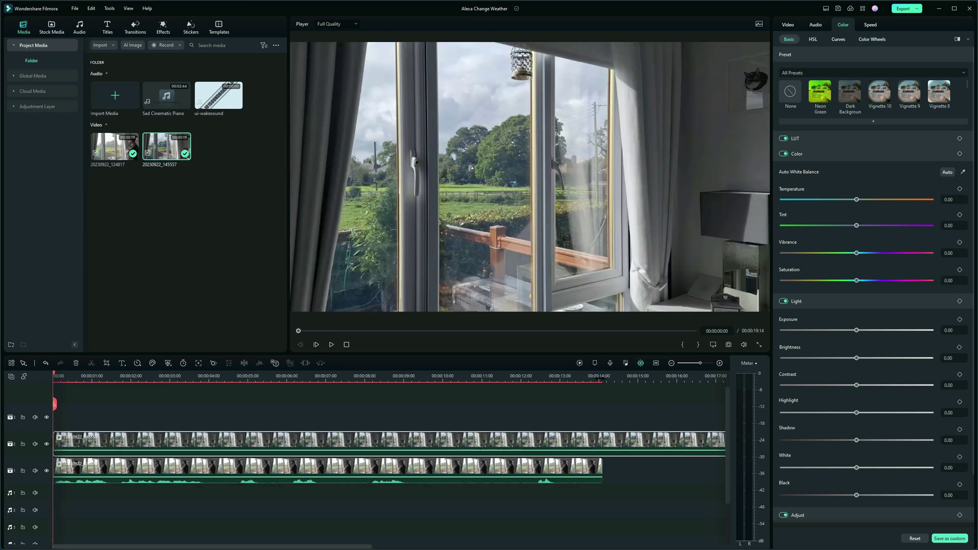
click(599, 379)
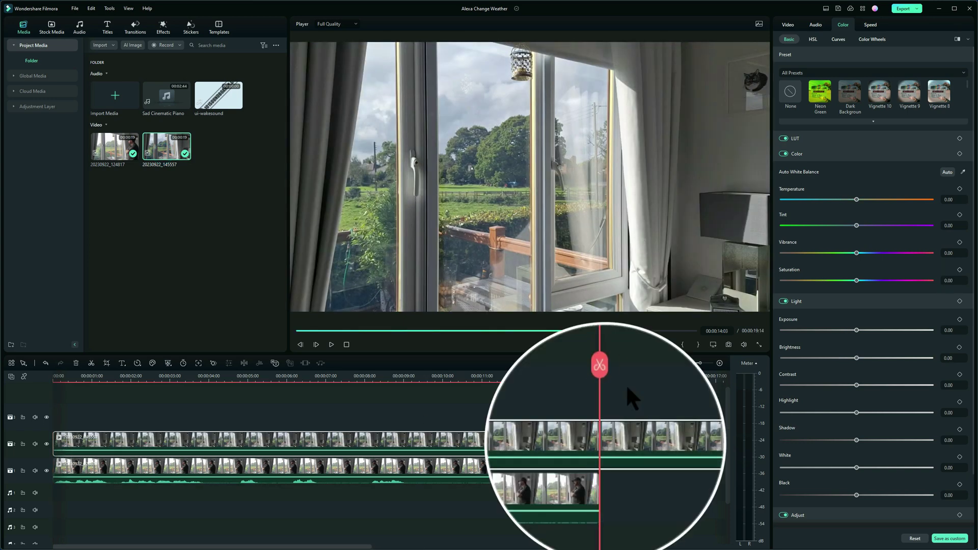
click(610, 435)
click(602, 404)
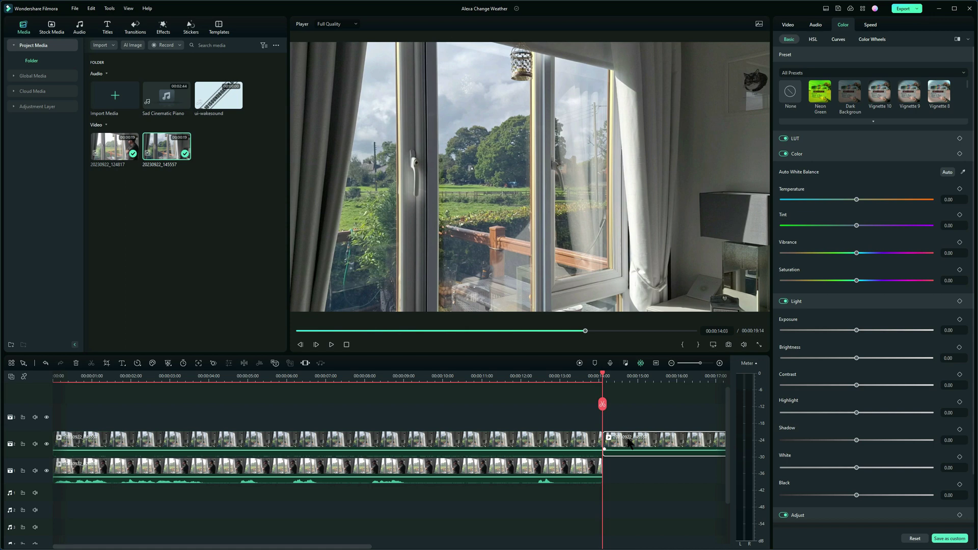
key(Delete)
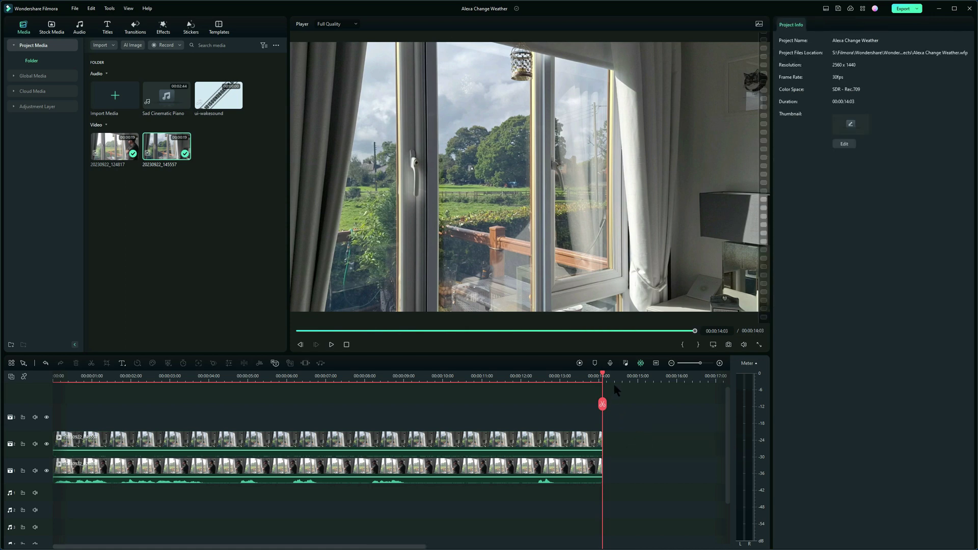
drag(606, 379, 381, 406)
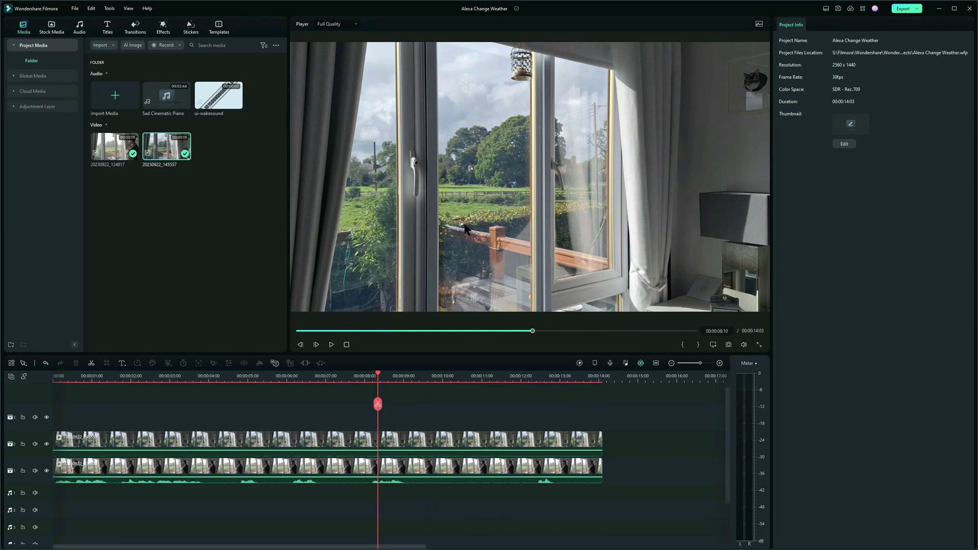
drag(378, 380, 359, 379)
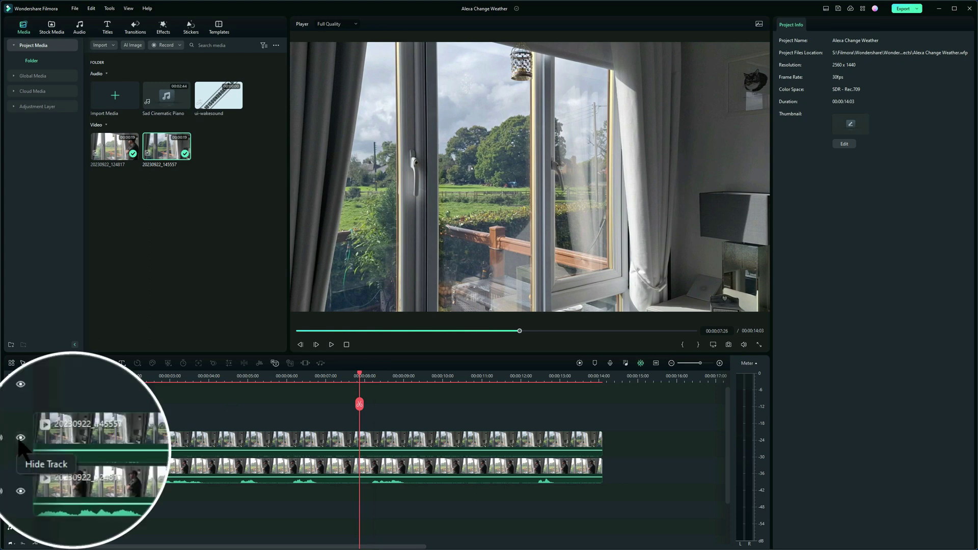
With track 2 hidden, set the playhead to 00:00:09:00 on the rainy clip, then unhide track 2
click(46, 444)
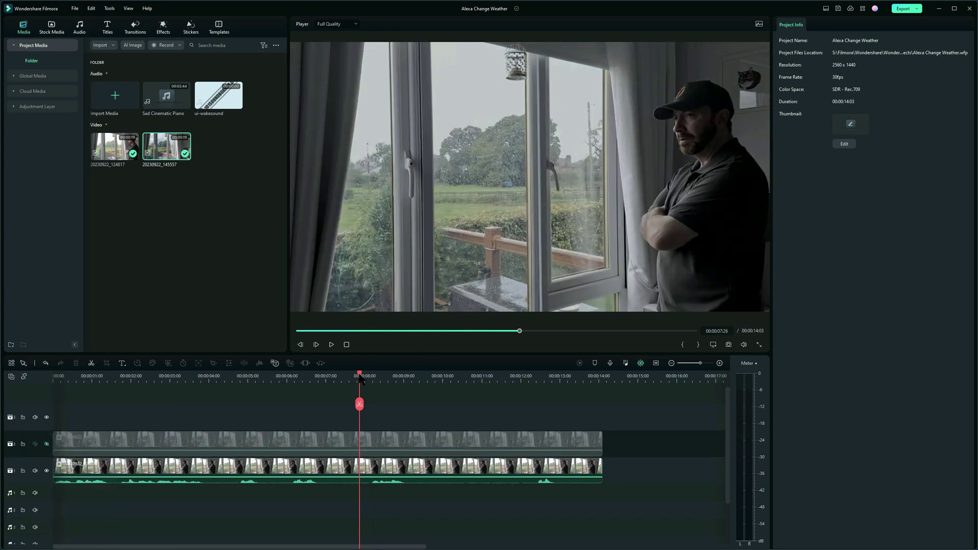
drag(360, 377, 355, 377)
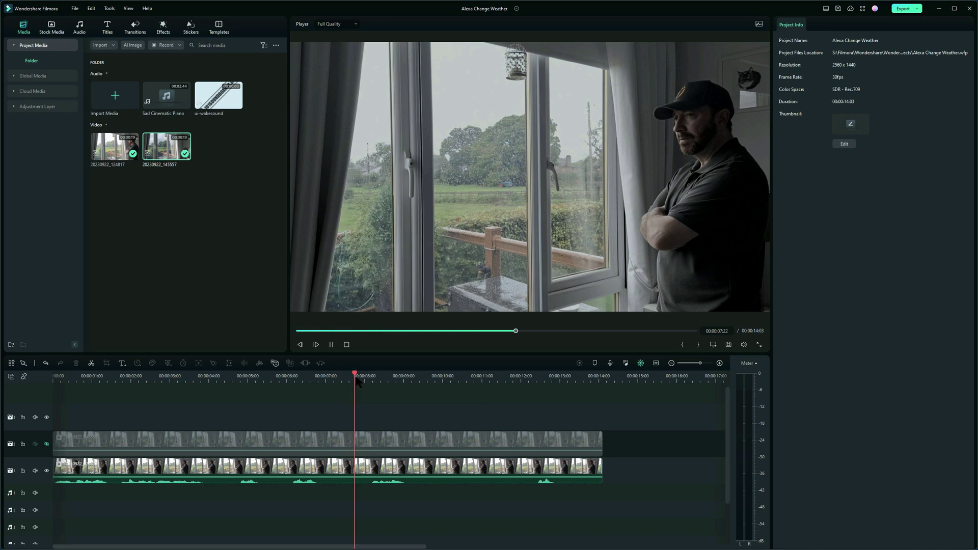
key(space)
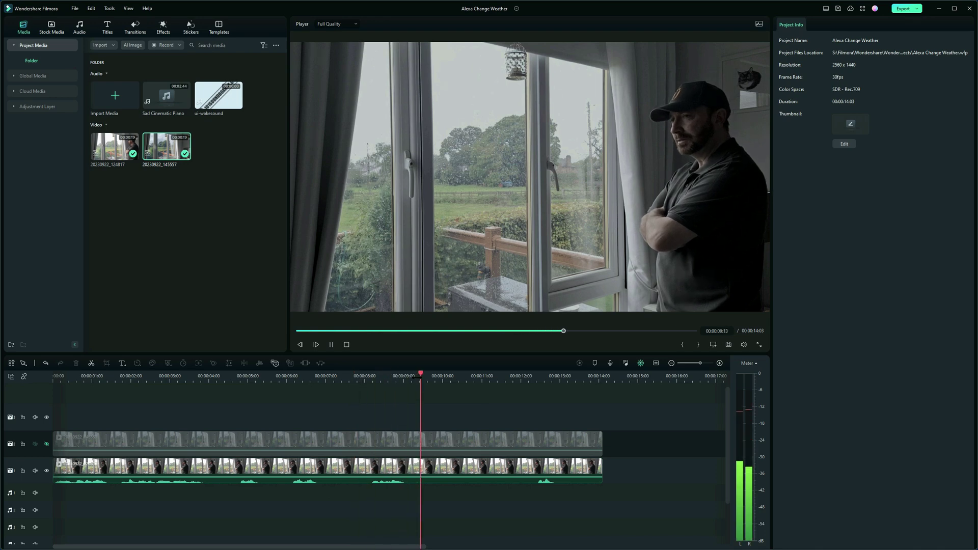
click(427, 378)
drag(427, 377, 404, 381)
click(405, 438)
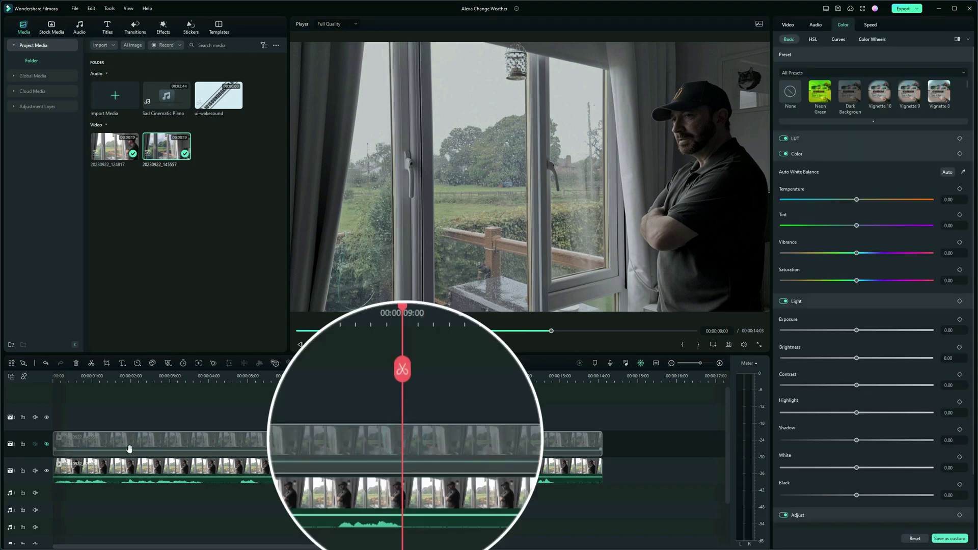
click(46, 444)
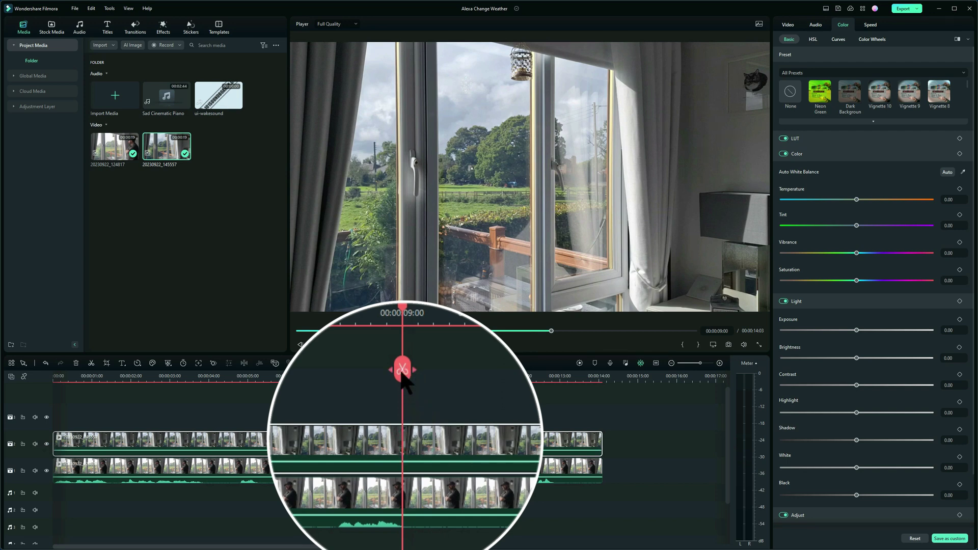
Split the sunny clip at 00:00:09:00, delete the earlier part, and play through the switch
click(404, 404)
click(391, 443)
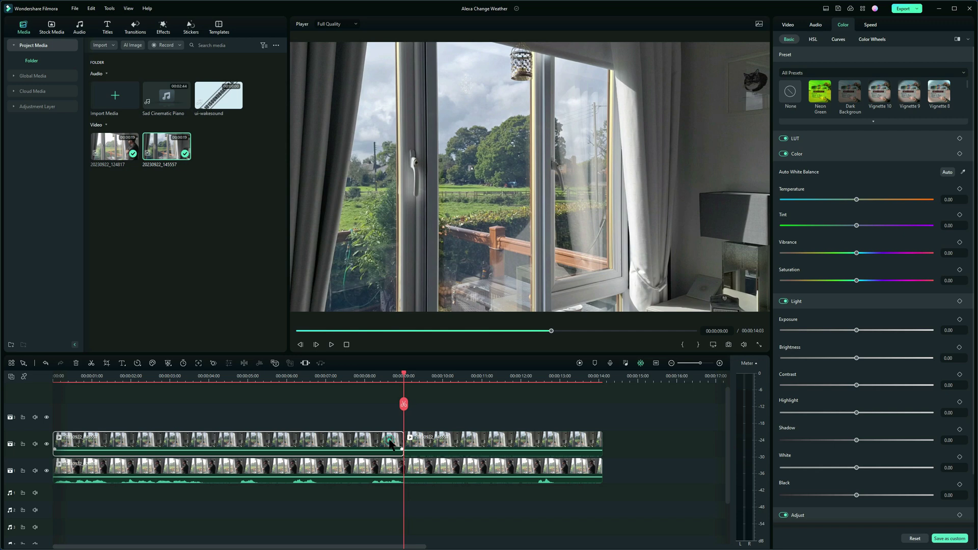
key(Delete)
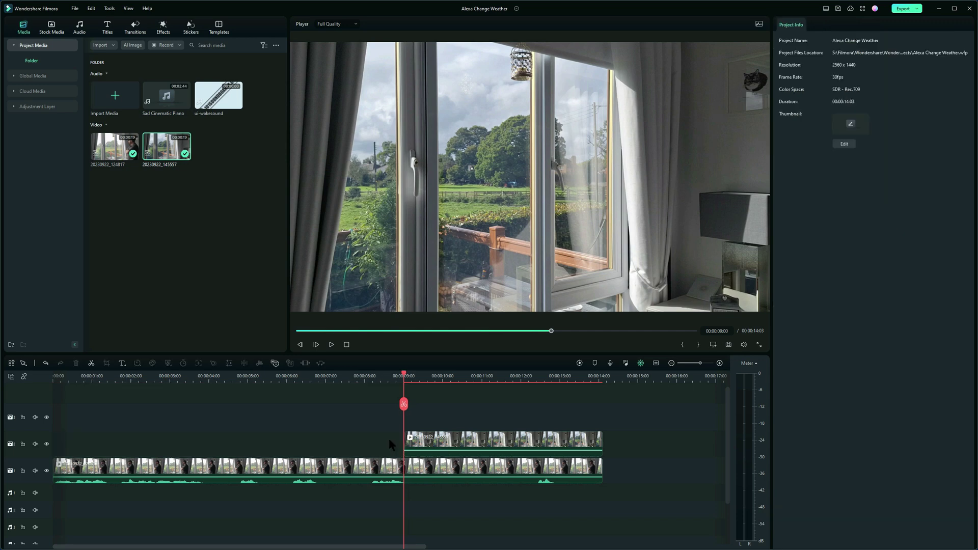
click(390, 379)
key(space)
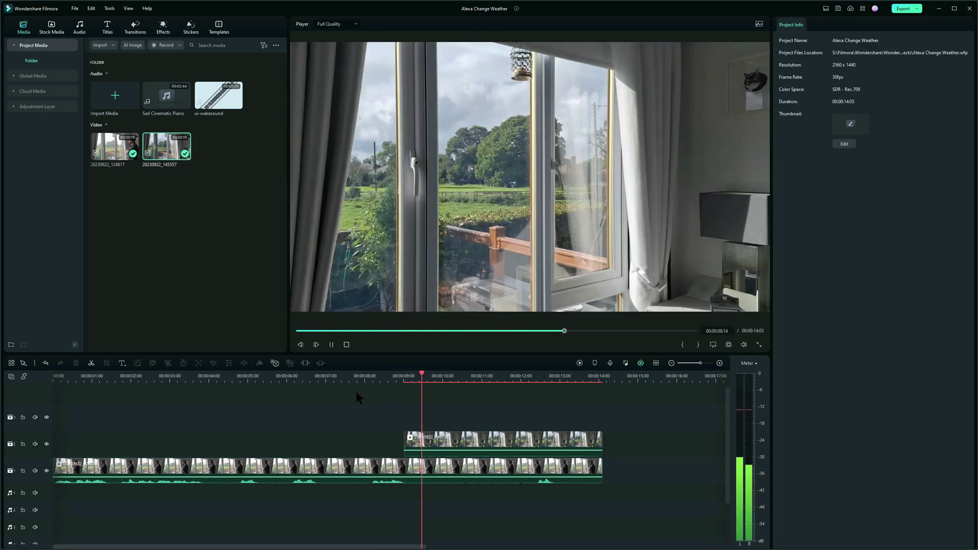
key(space)
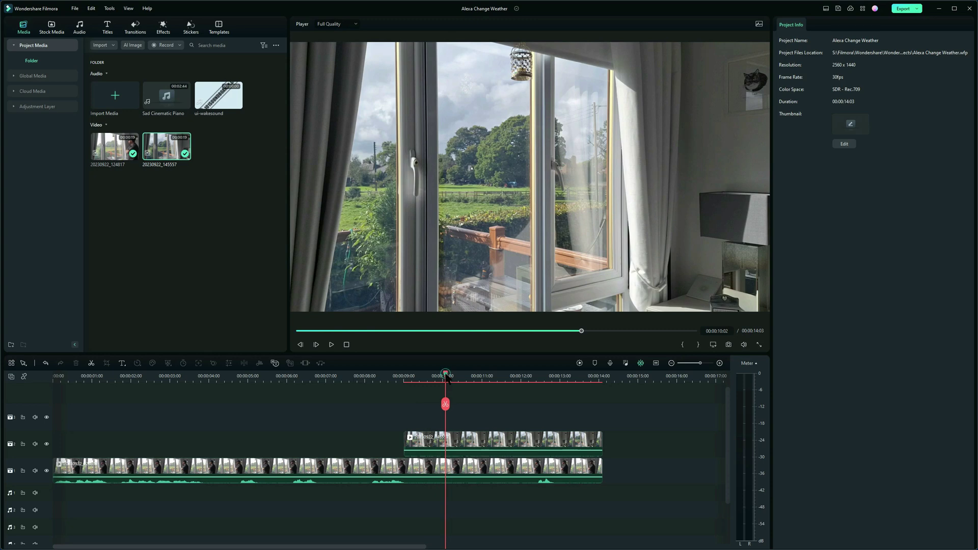
drag(447, 378, 396, 383)
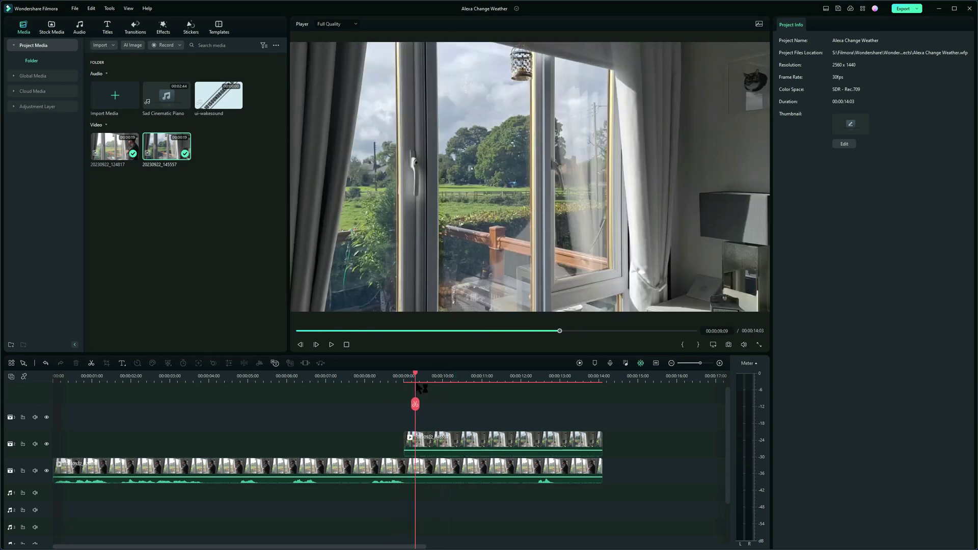
mouse_move(419, 388)
mouse_down()
mouse_move(390, 389)
mouse_move(415, 391)
mouse_up()
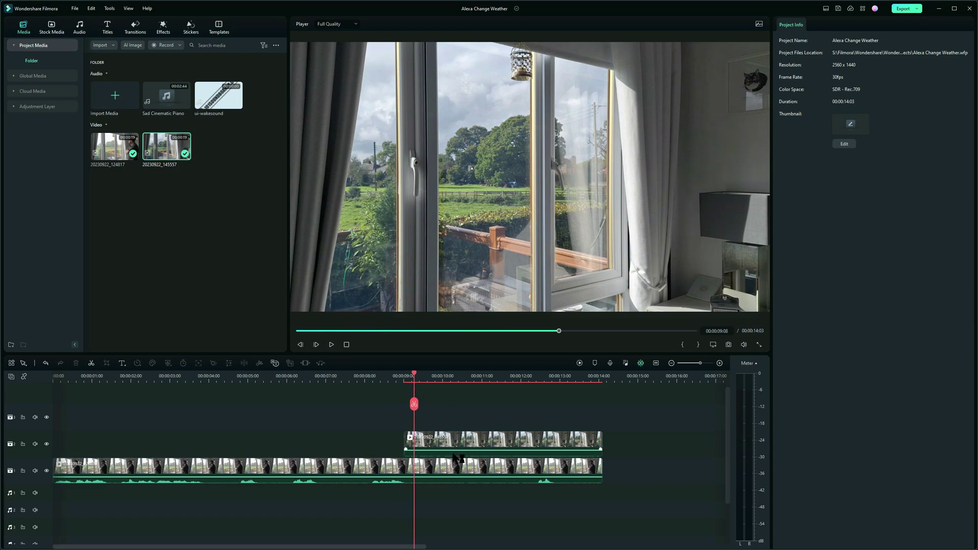
Lower the sunny overlay's opacity to 43.22% and shift it to Position X -26.52 px
click(485, 446)
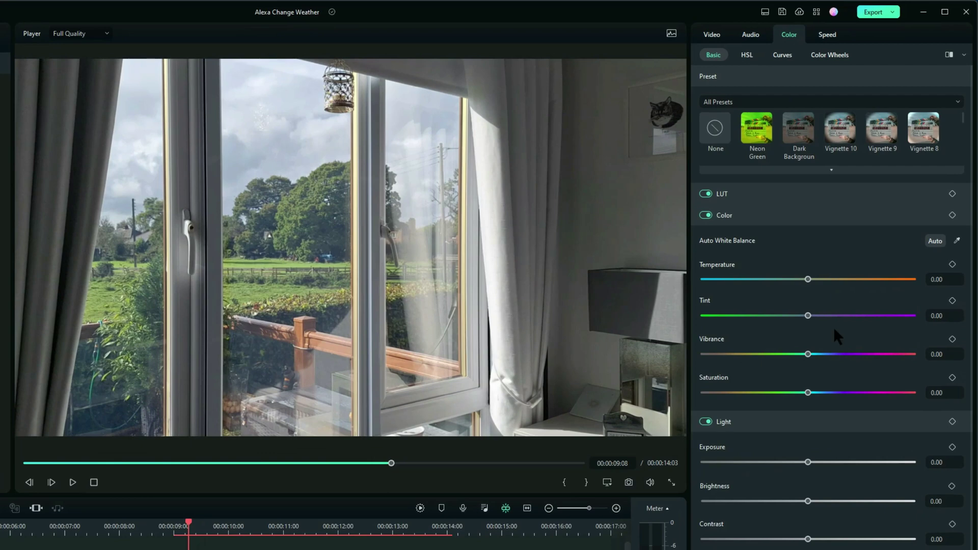
click(815, 153)
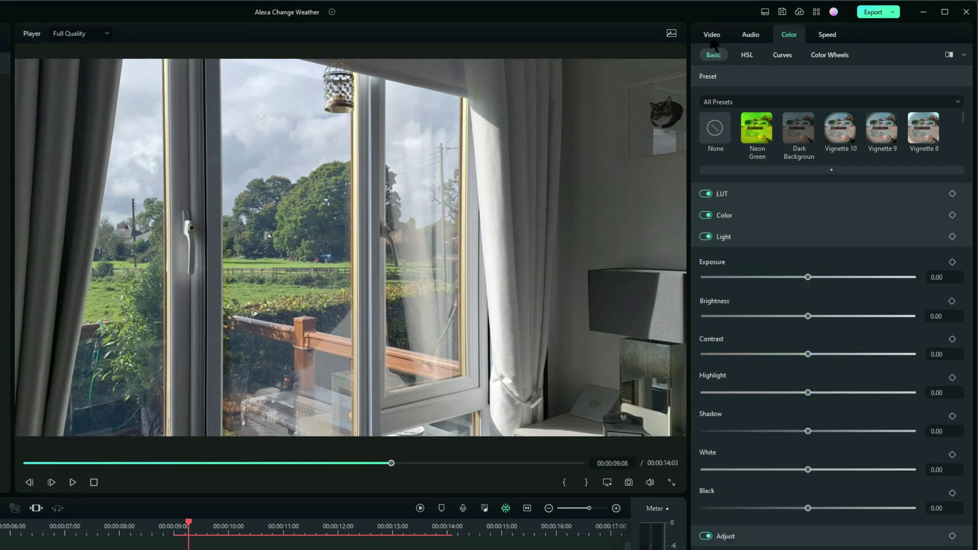
click(712, 37)
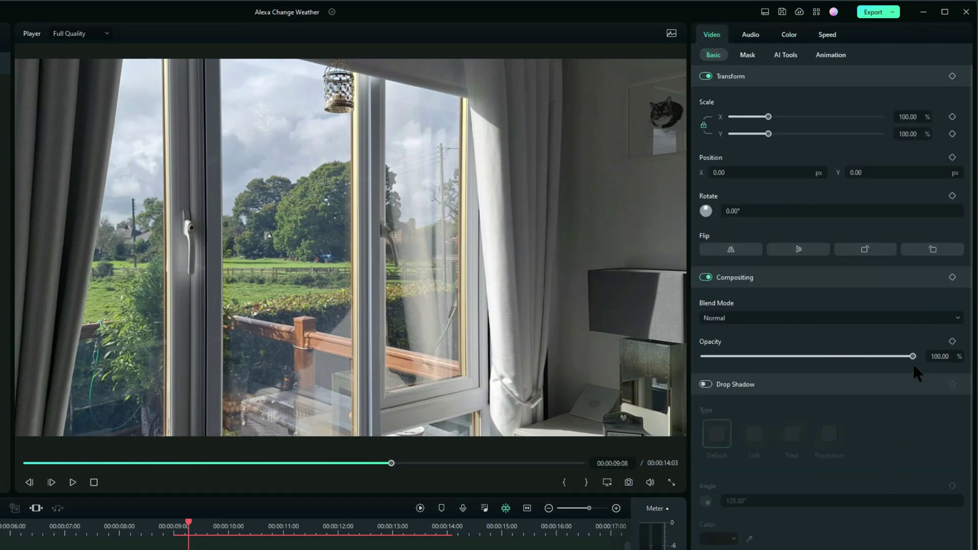
drag(914, 367, 793, 365)
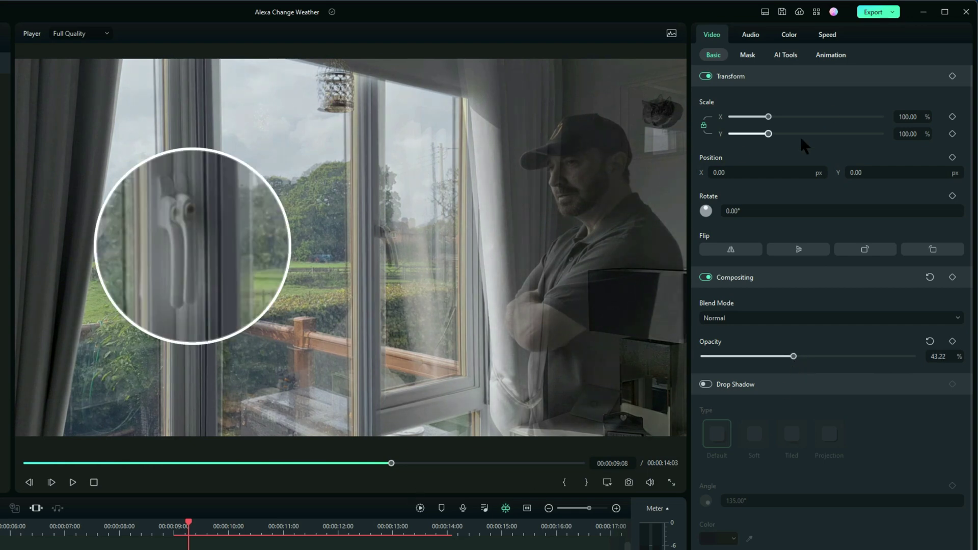
click(351, 248)
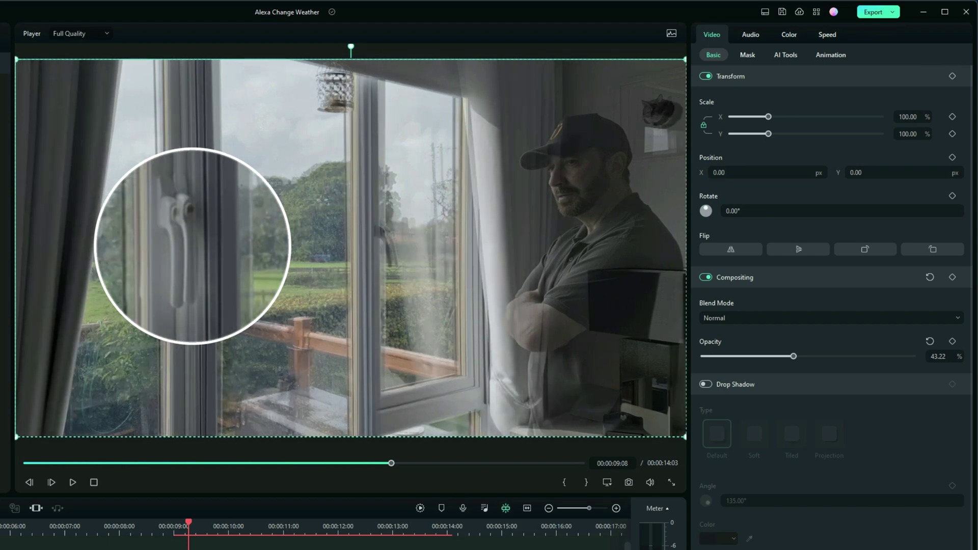
drag(350, 248, 344, 248)
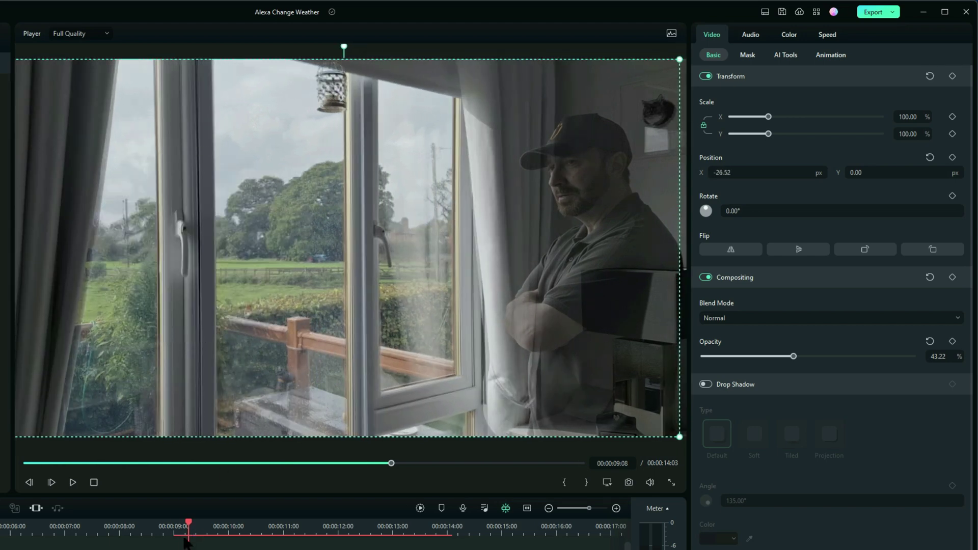
mouse_move(188, 530)
mouse_down()
mouse_move(166, 531)
mouse_move(179, 526)
mouse_up()
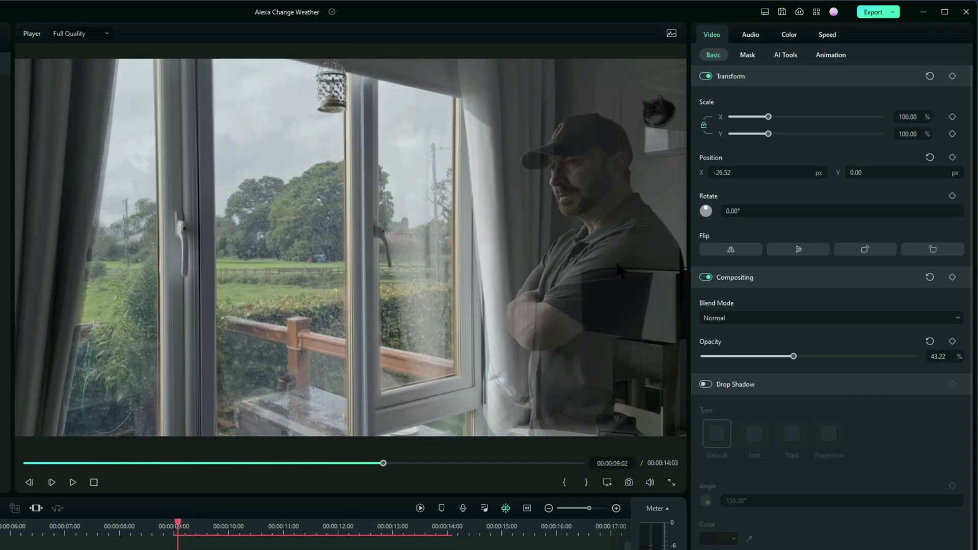
Rotate the sunny overlay to -0.50° and check the alignment across the cut
click(737, 212)
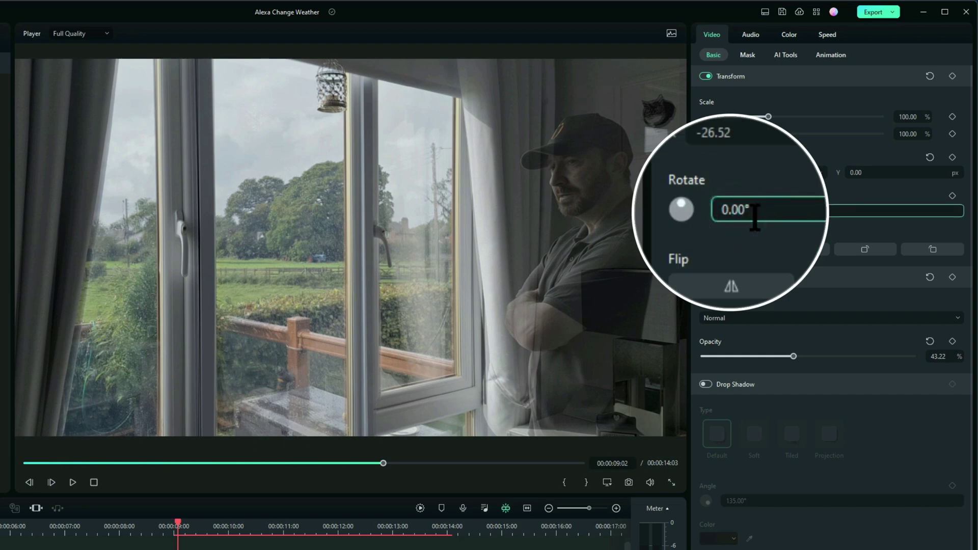
key(BackSpace)
key(BackSpace)
key(BackSpace)
key(BackSpace)
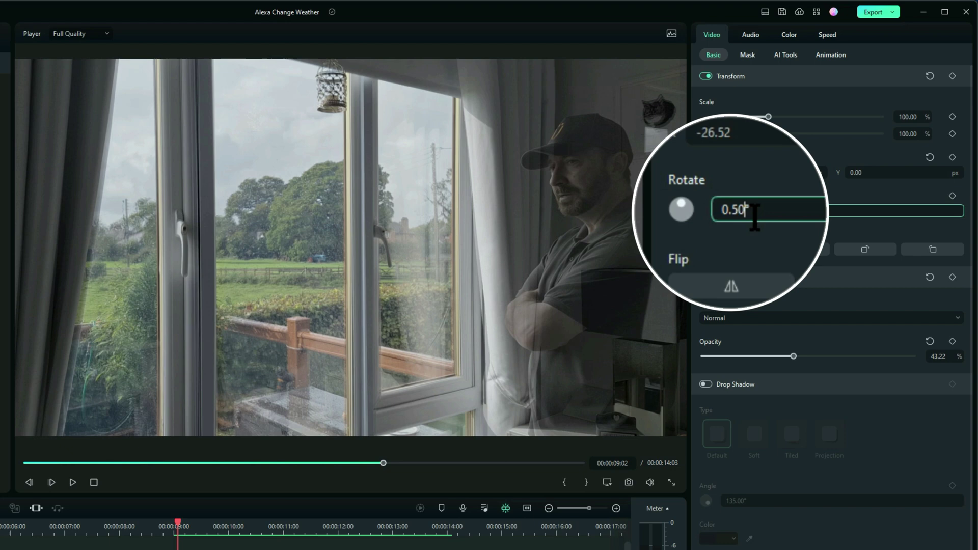
text(0.50)
key(Home)
text(-)
key(Return)
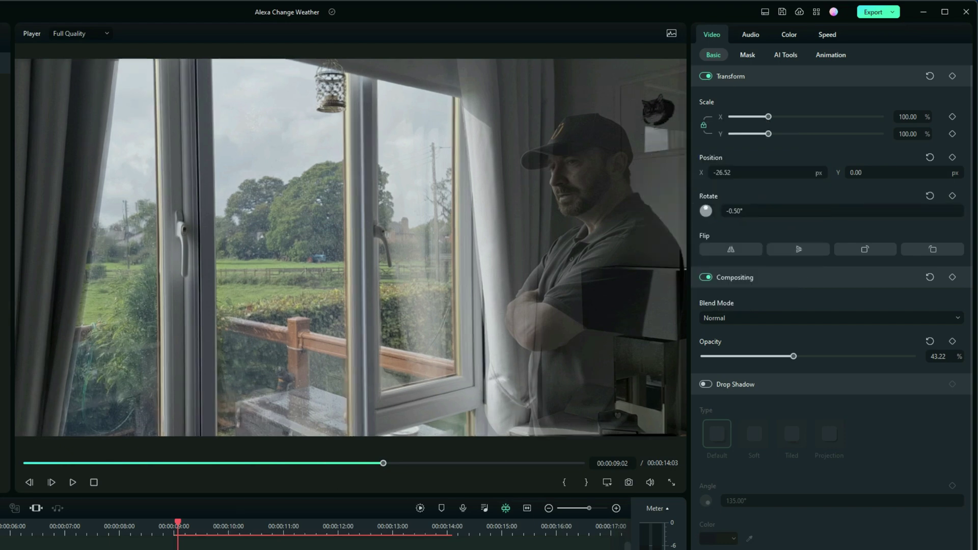
mouse_move(178, 530)
mouse_down()
mouse_move(169, 530)
mouse_move(179, 527)
mouse_up()
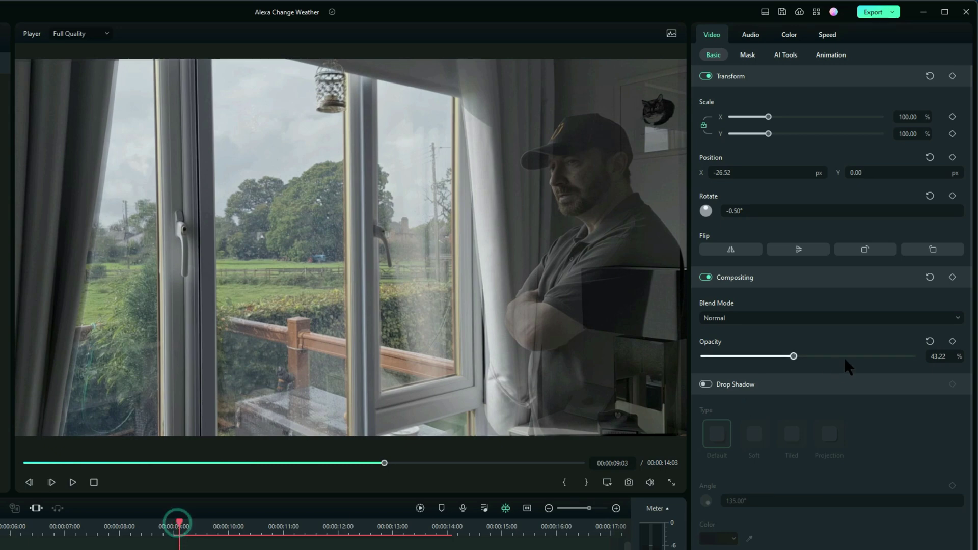
Restore the overlay's opacity to 100% and set the player preview zoom to 10%
drag(794, 357, 944, 363)
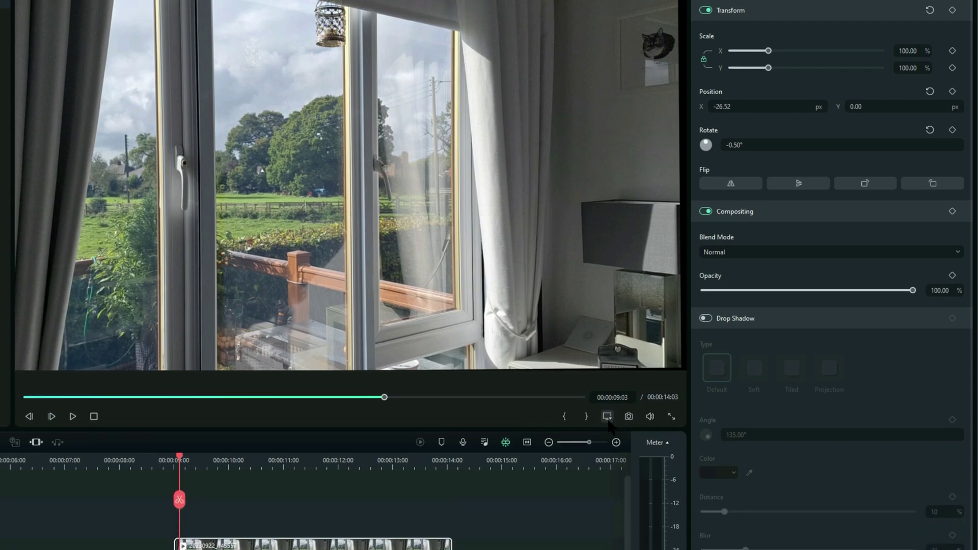
click(607, 483)
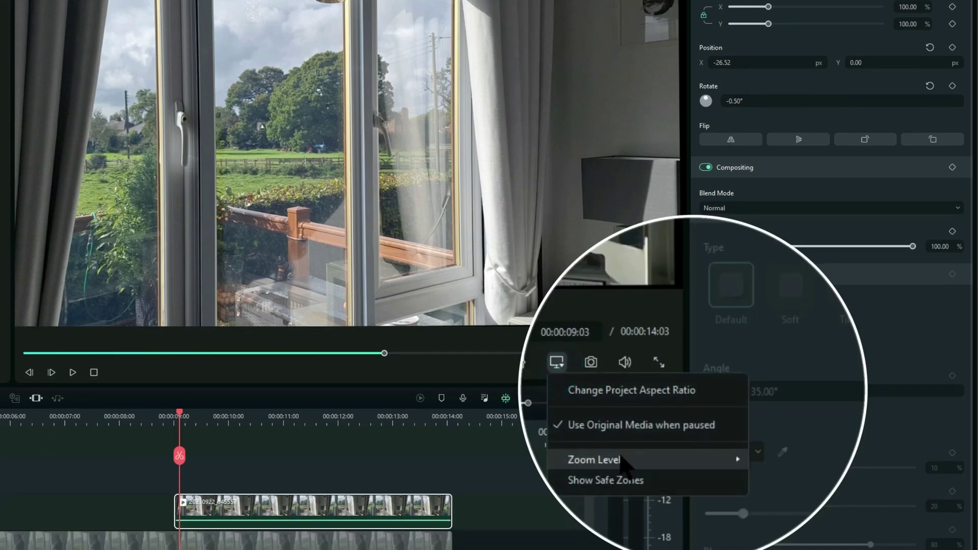
mouse_move(623, 460)
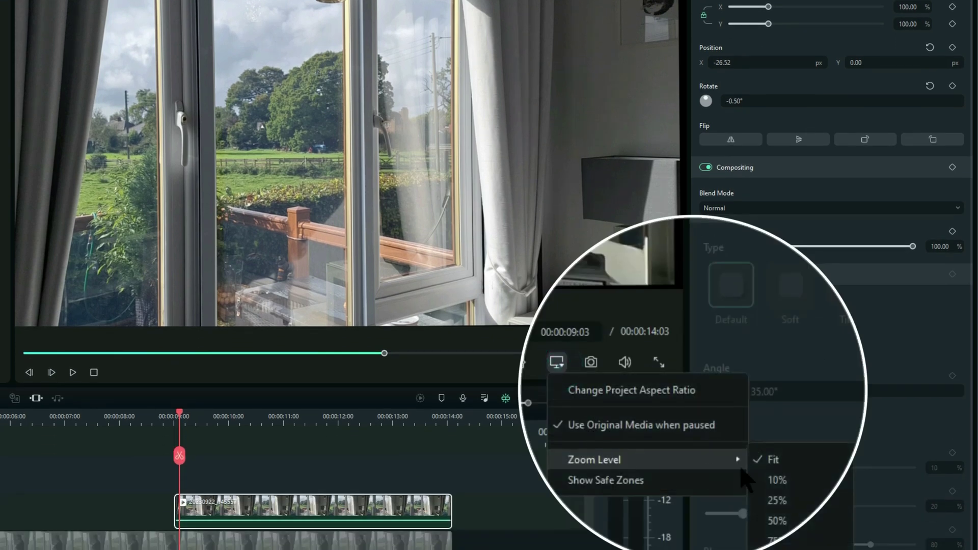
click(788, 518)
click(557, 363)
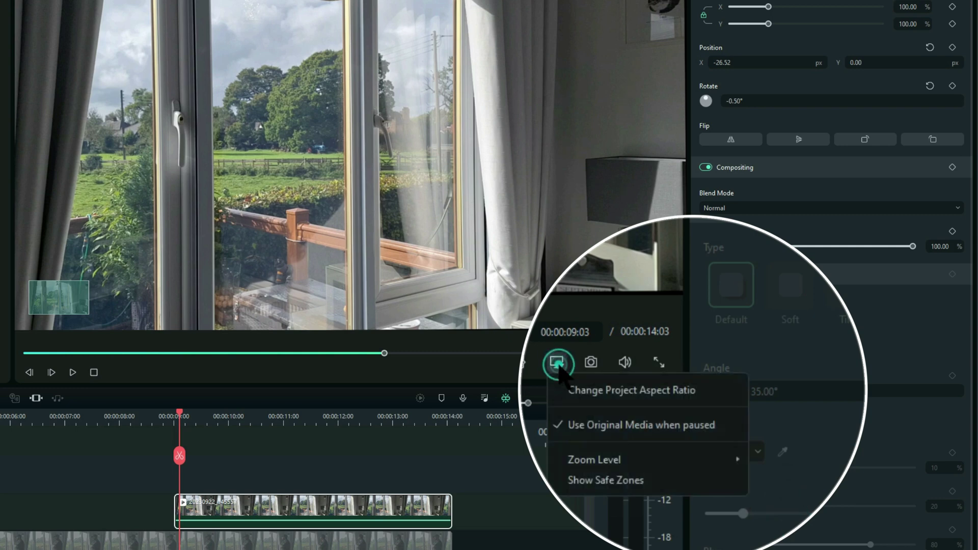
mouse_move(626, 461)
click(780, 477)
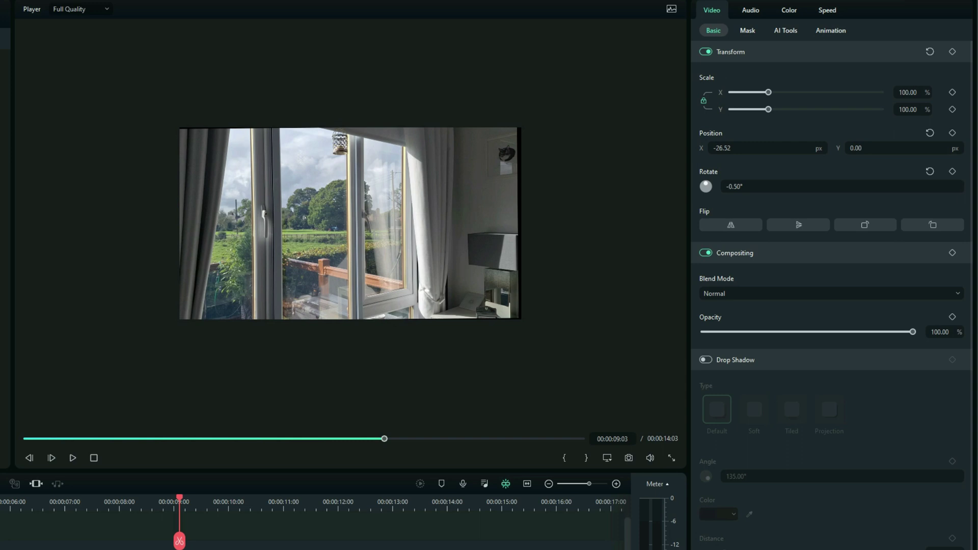
Trace a closed Draw Mask path around the window frame and down the curtain edge
click(749, 31)
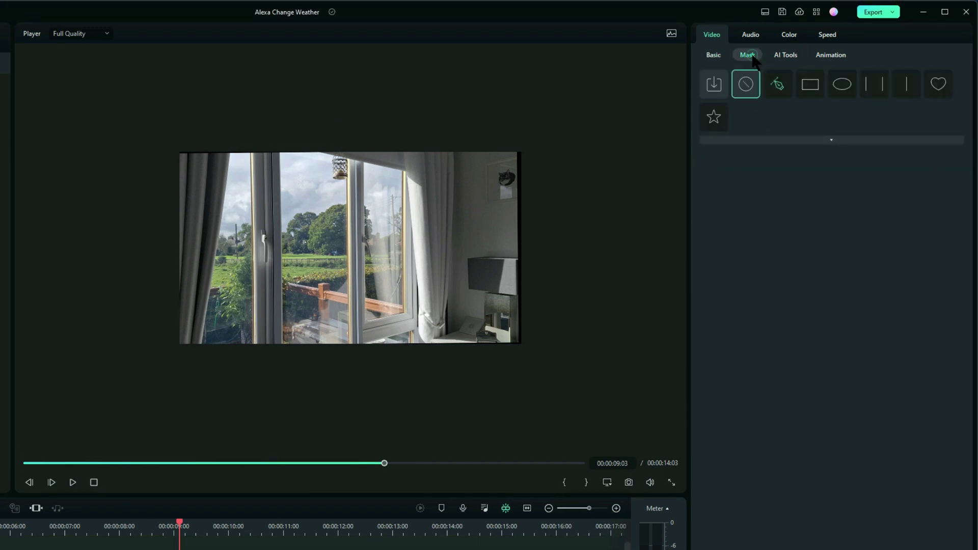
click(776, 85)
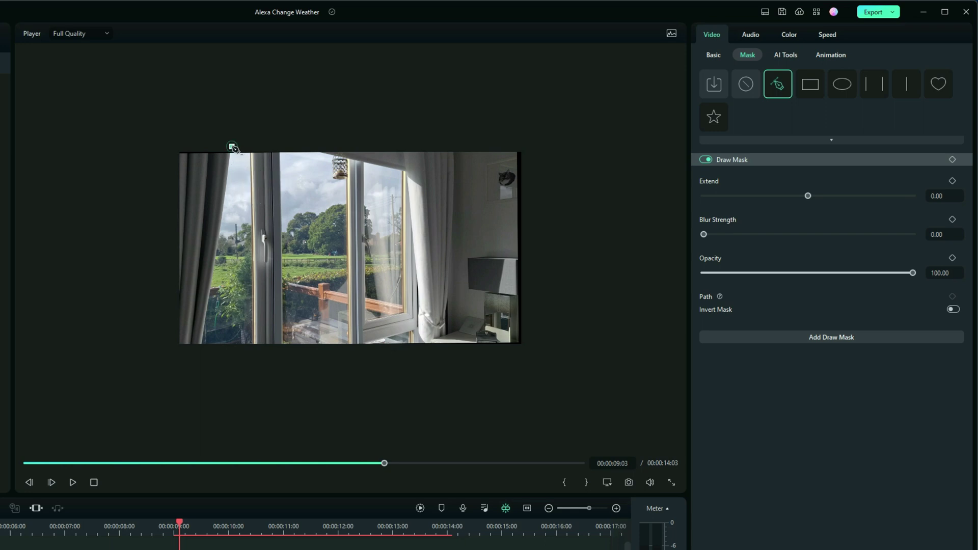
click(232, 147)
click(313, 150)
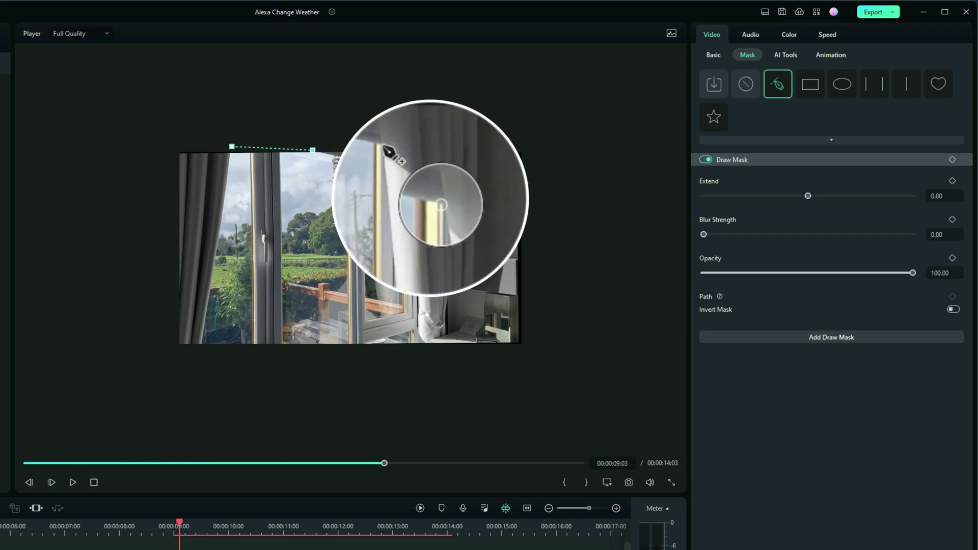
click(407, 172)
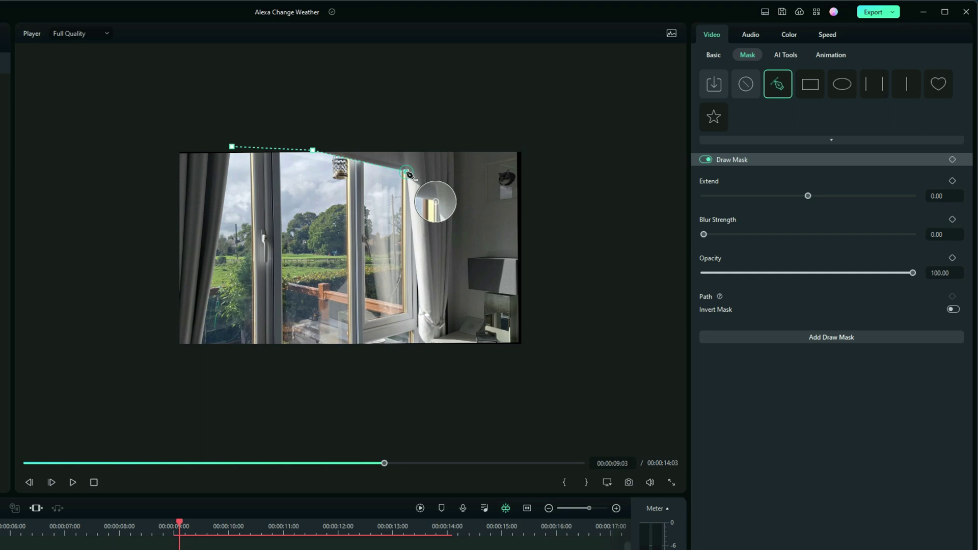
click(418, 346)
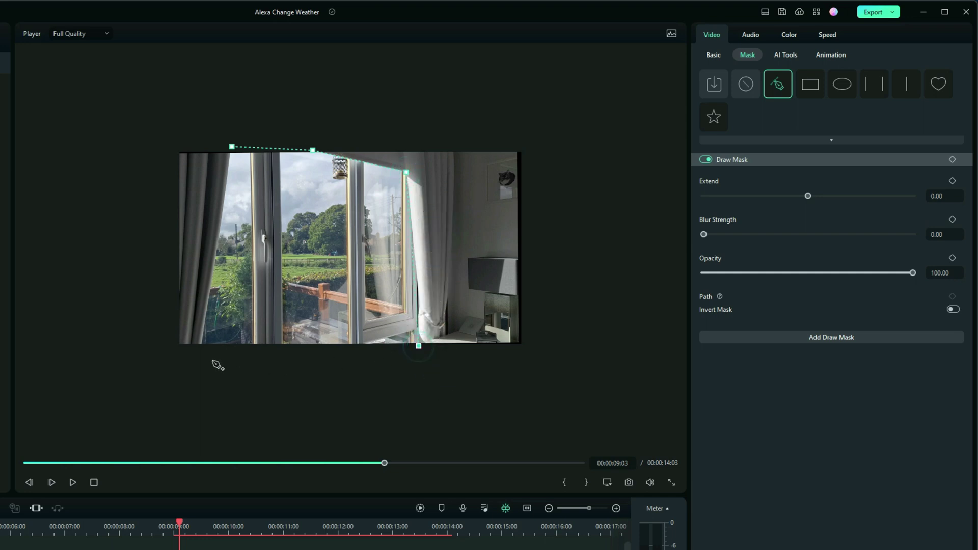
click(195, 359)
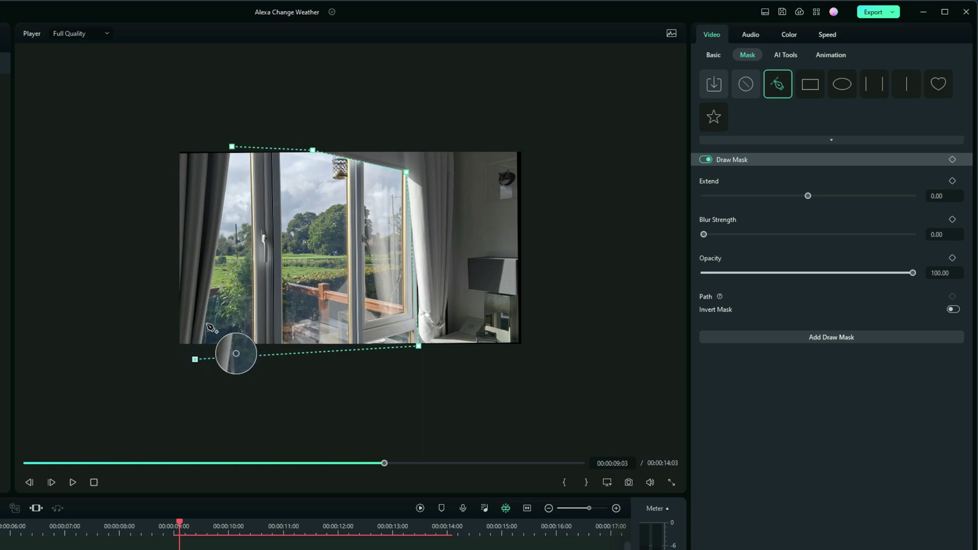
click(205, 317)
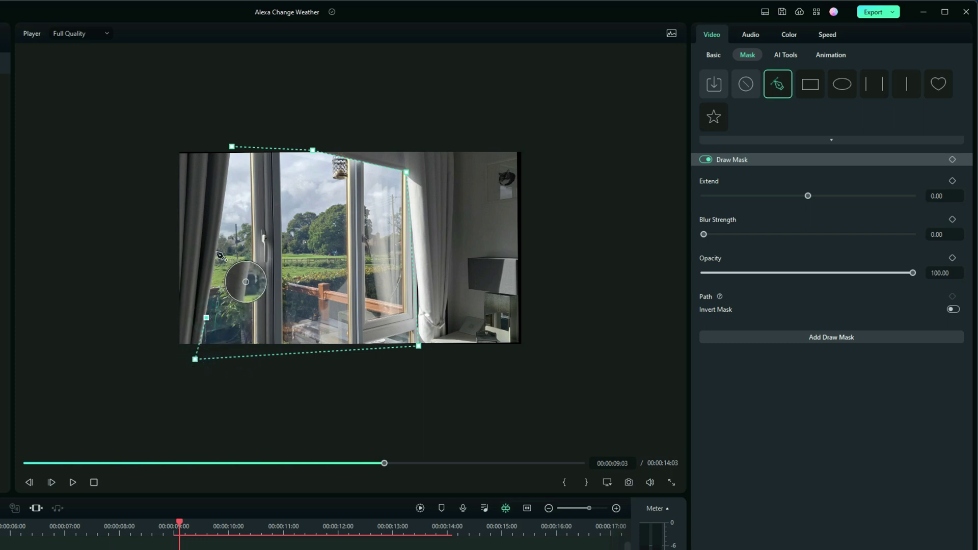
click(217, 252)
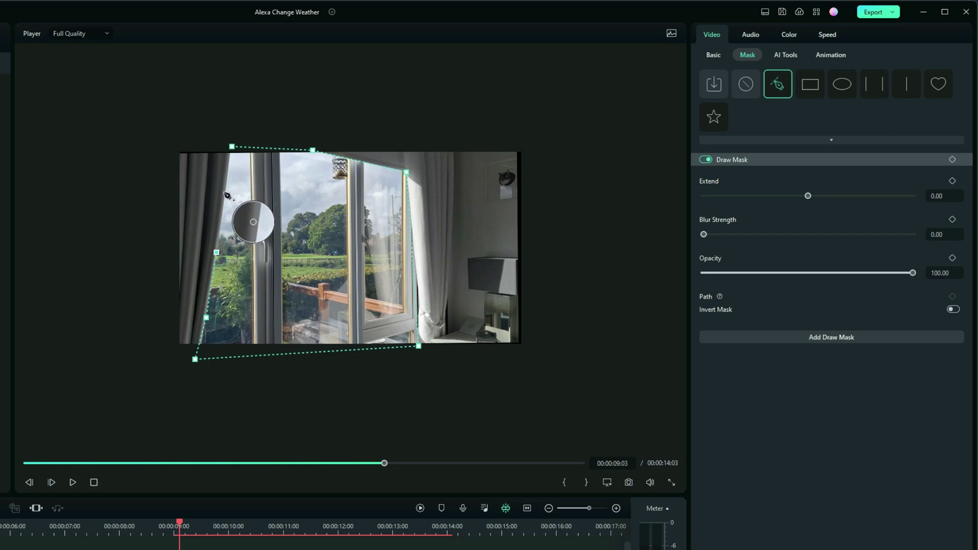
click(225, 192)
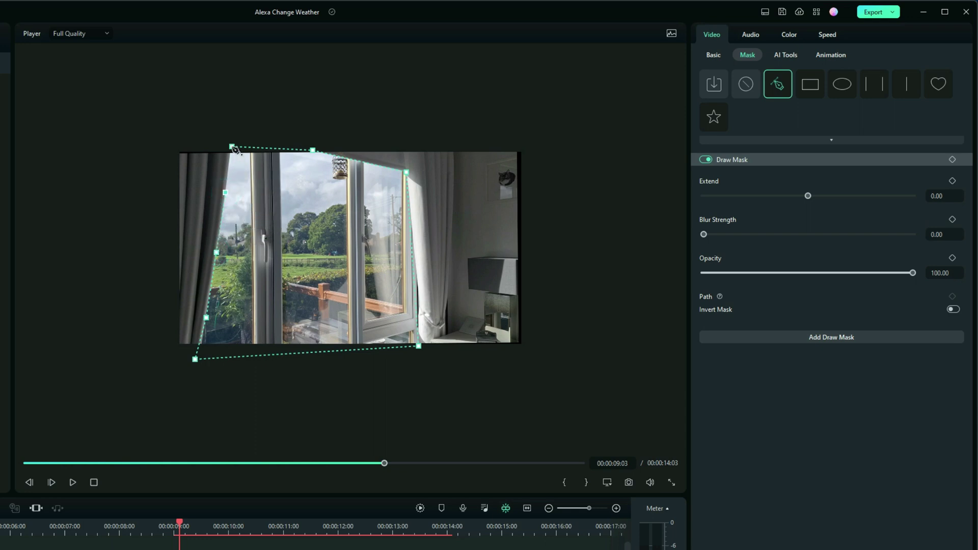
click(232, 148)
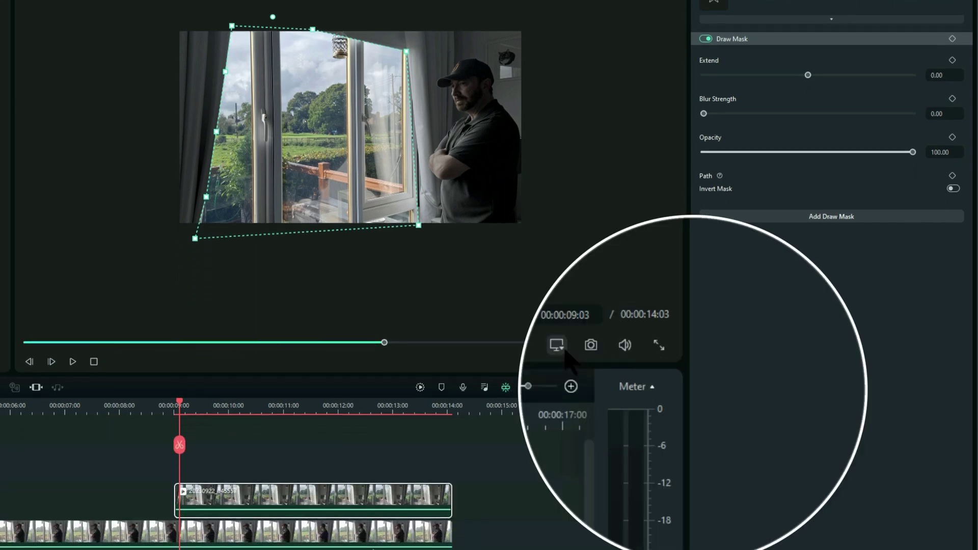
Fit the preview to the player and park the playhead on the overlay's first frame, 00:00:09:00
click(607, 482)
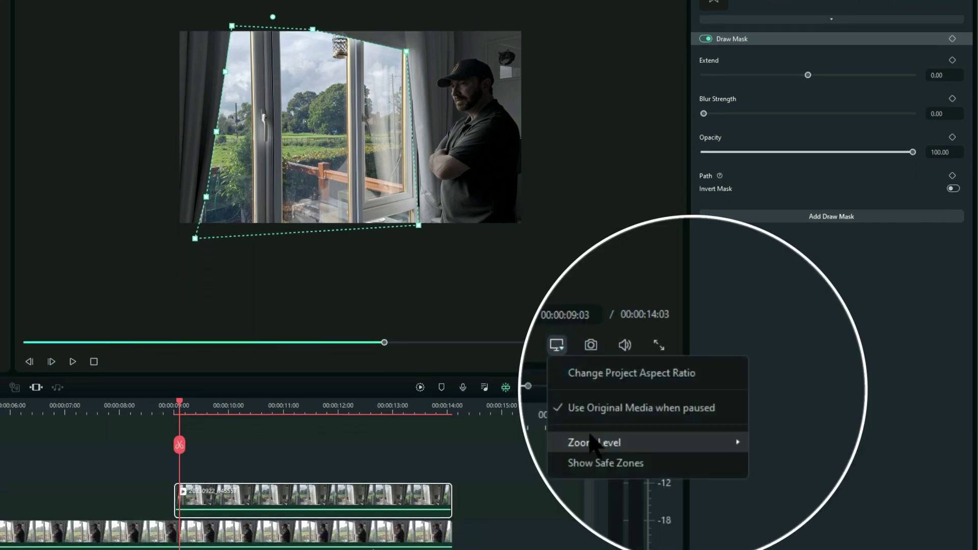
click(797, 440)
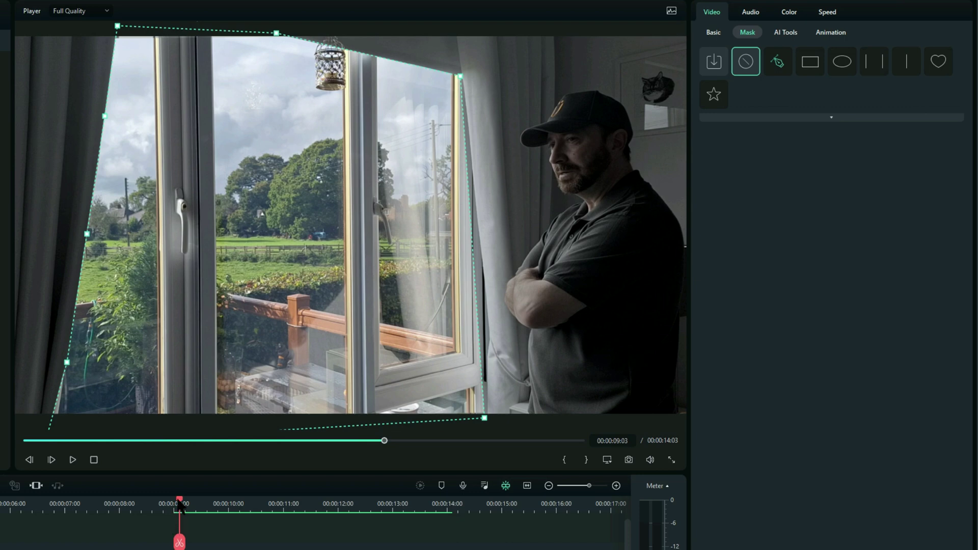
click(179, 503)
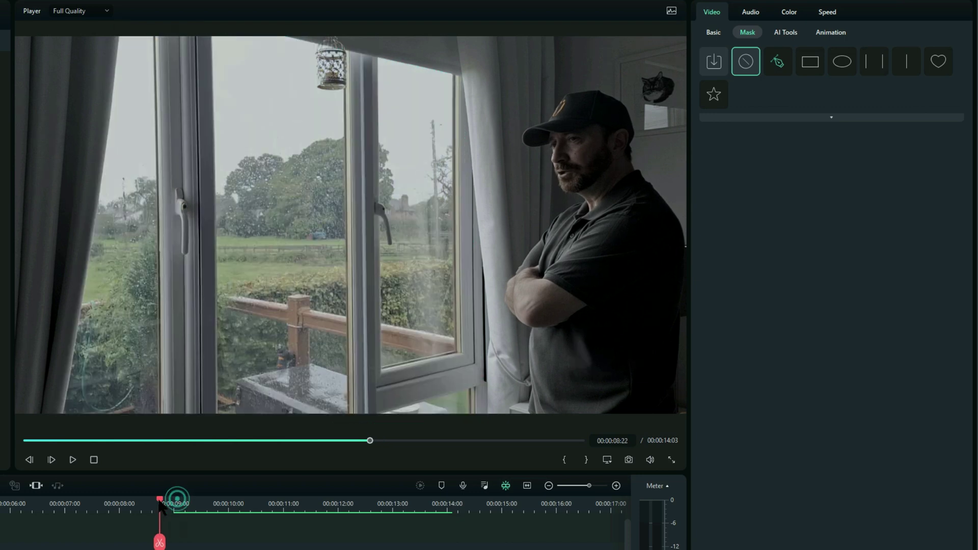
key(Left)
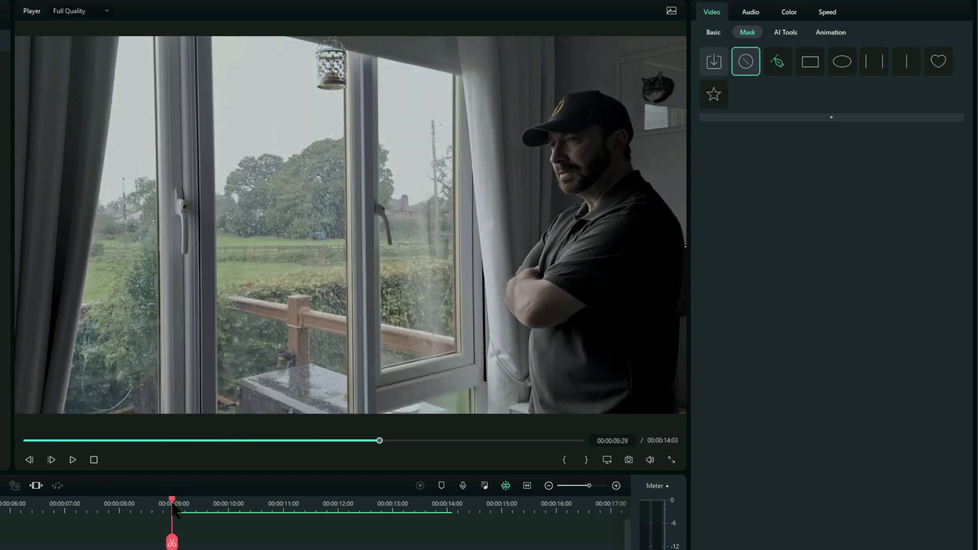
drag(179, 505, 175, 504)
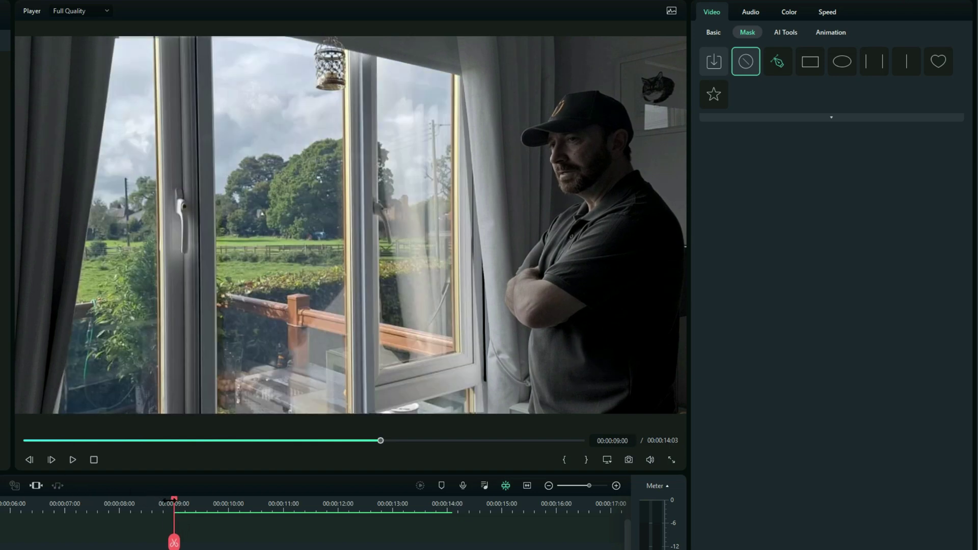
drag(175, 504, 175, 505)
Drag the lower, middle and upper left mask points onto the curtain edge
click(777, 61)
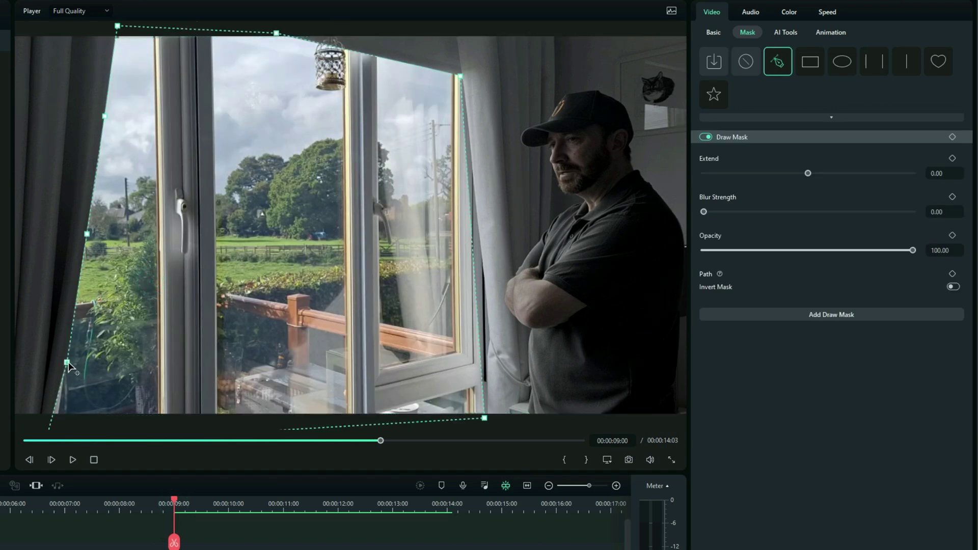
drag(67, 362, 74, 364)
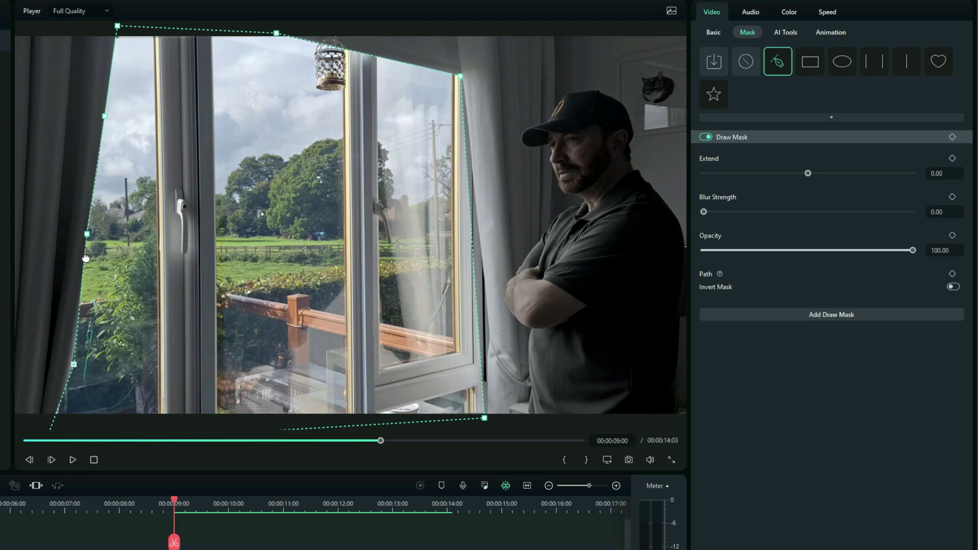
mouse_move(87, 235)
mouse_down()
mouse_move(103, 245)
mouse_move(95, 236)
mouse_up()
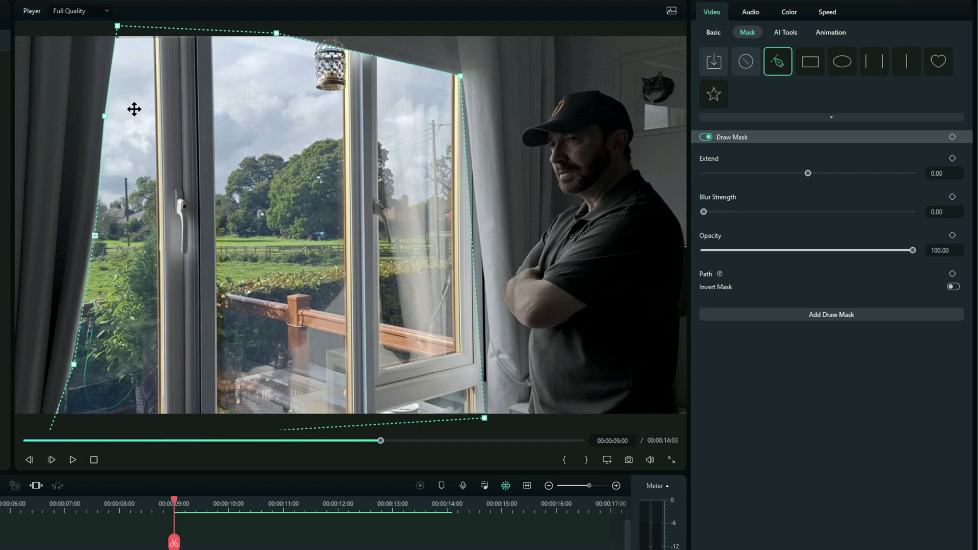
drag(105, 116, 112, 117)
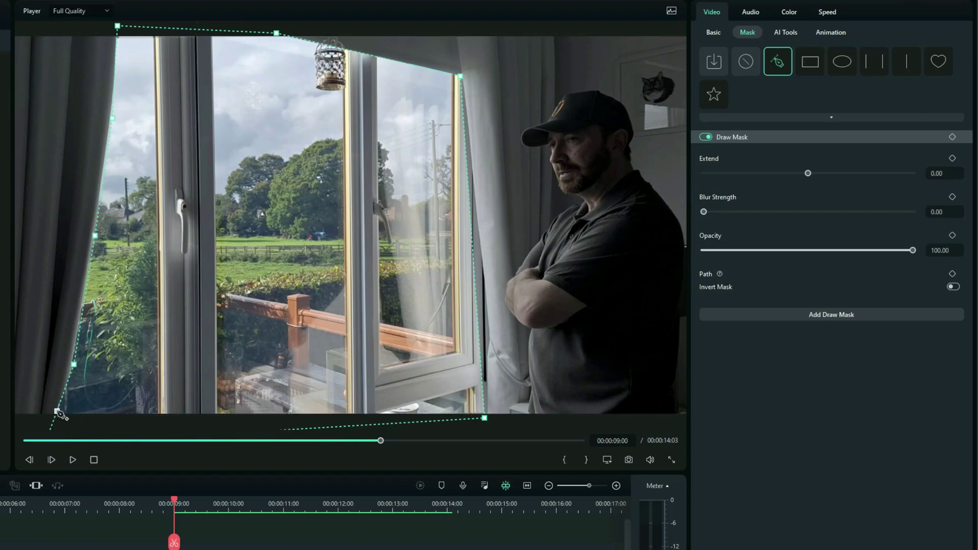
drag(58, 413, 63, 419)
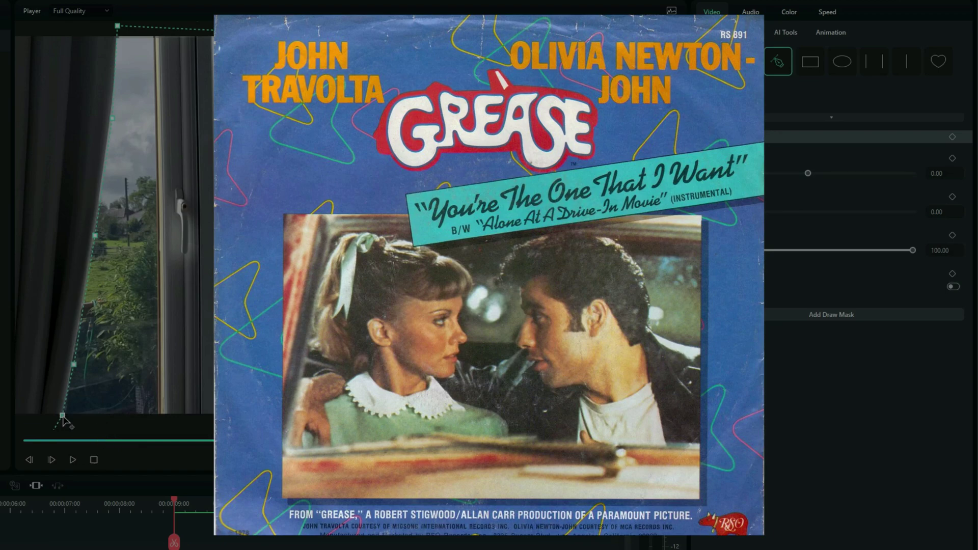
mouse_move(172, 503)
mouse_down()
mouse_move(164, 502)
mouse_move(171, 508)
mouse_up()
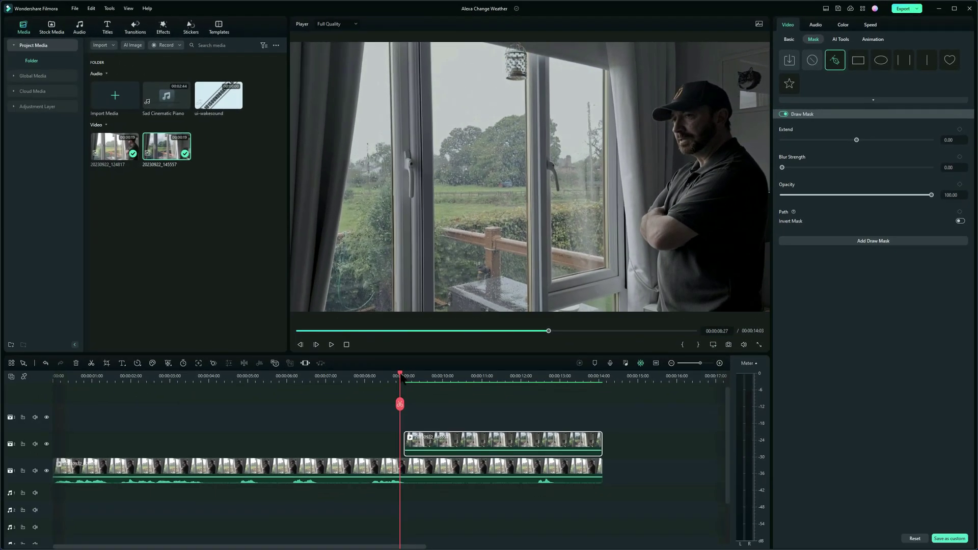
Replay the rain-to-sun change at 00:00:09:00 and select the sunny overlay clip
drag(400, 377, 388, 381)
key(space)
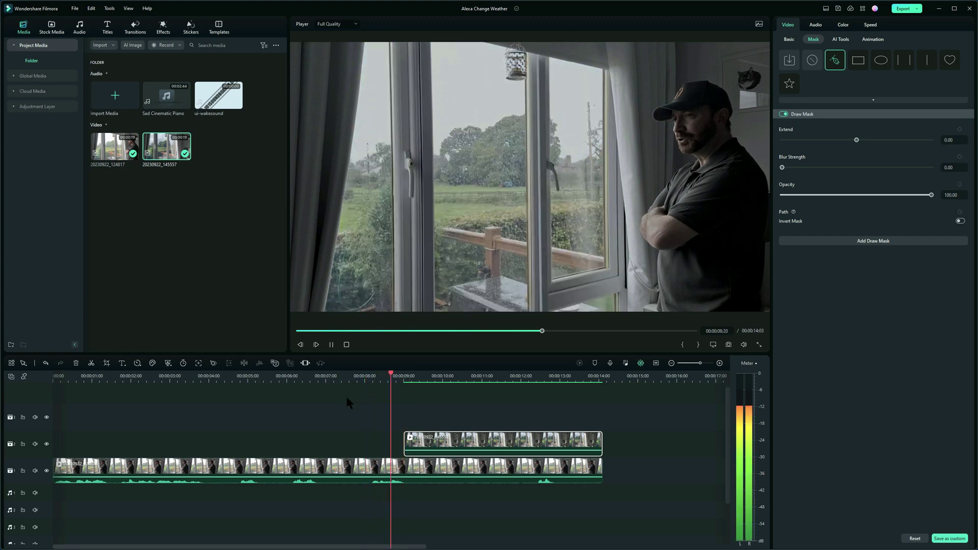
key(space)
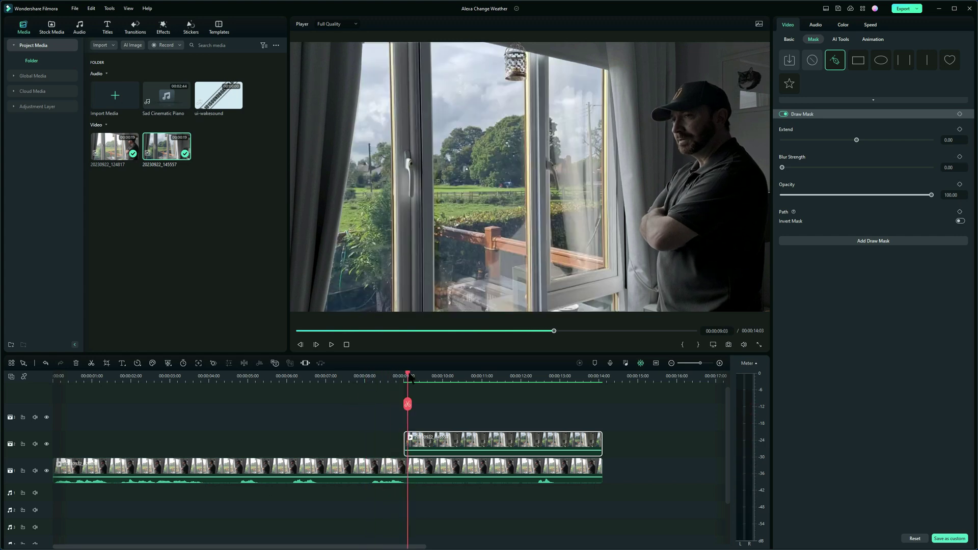
drag(410, 379, 464, 391)
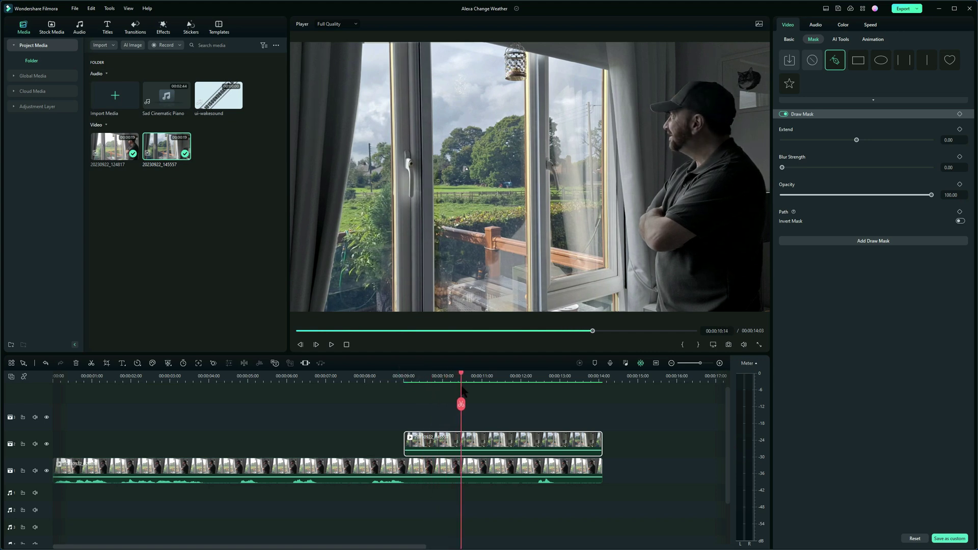
click(469, 446)
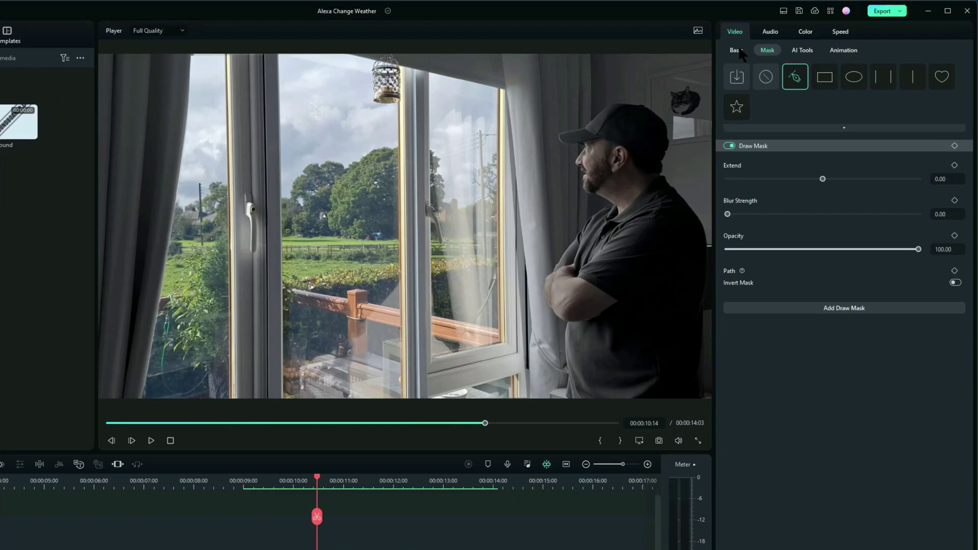
click(791, 40)
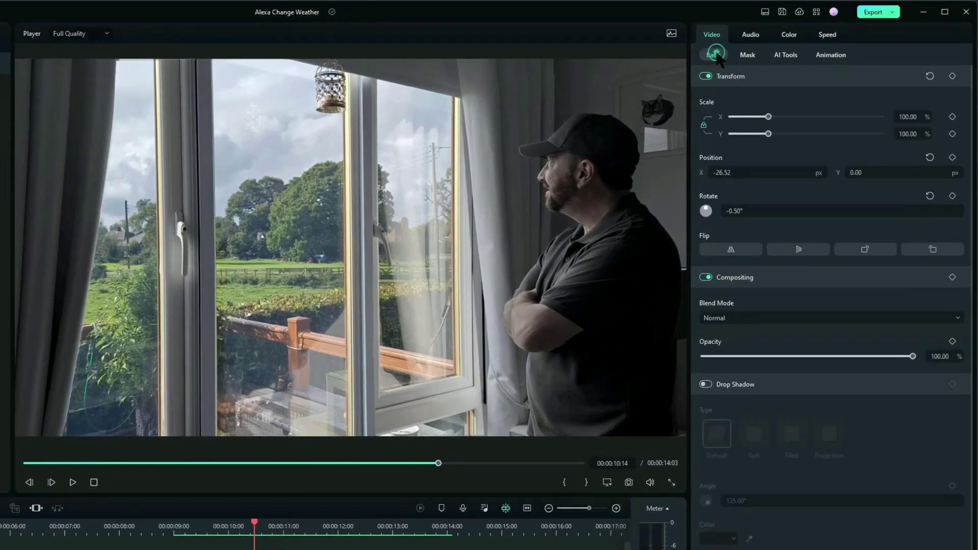
Keyframe the overlay's opacity at 0% at 00:00:09:00, rising to 100% by 00:00:10:14
click(952, 341)
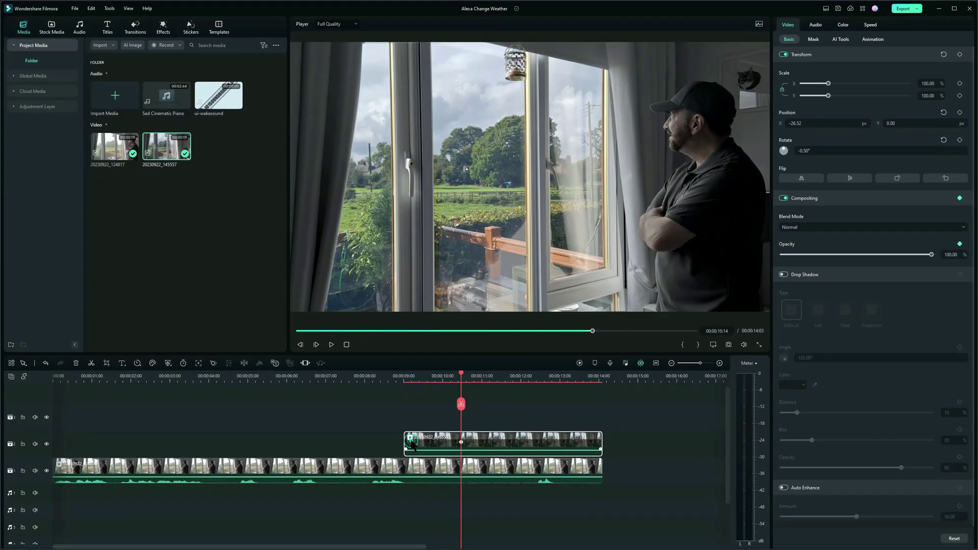
key(Down)
key(Up)
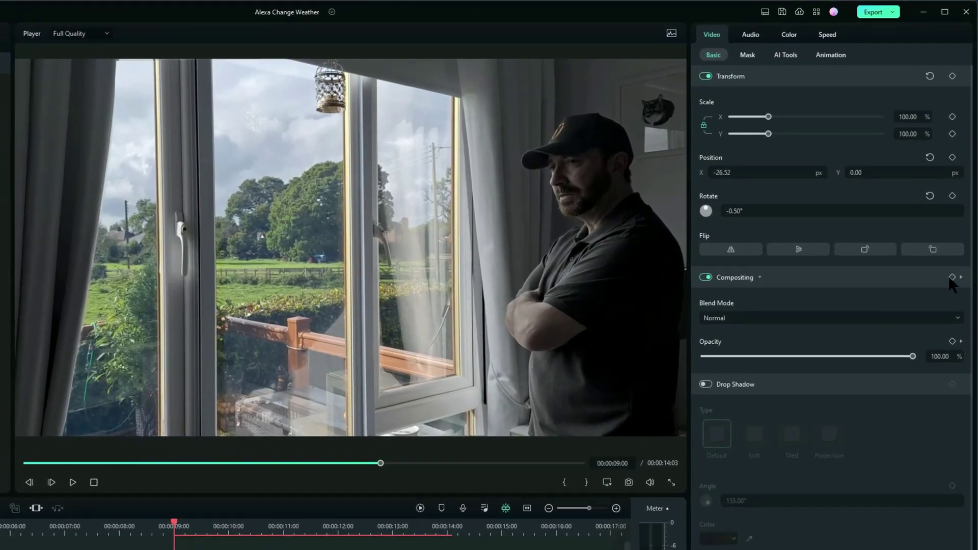
click(952, 278)
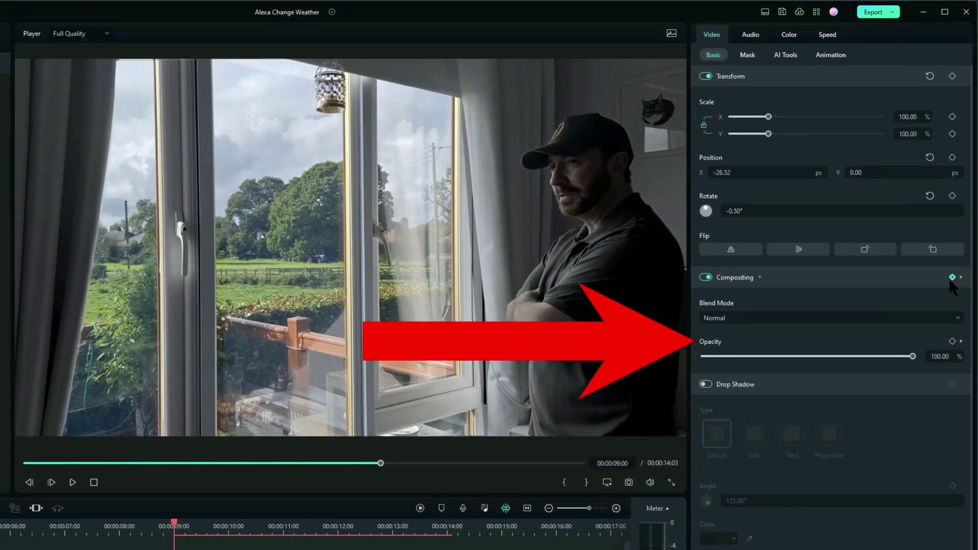
click(952, 341)
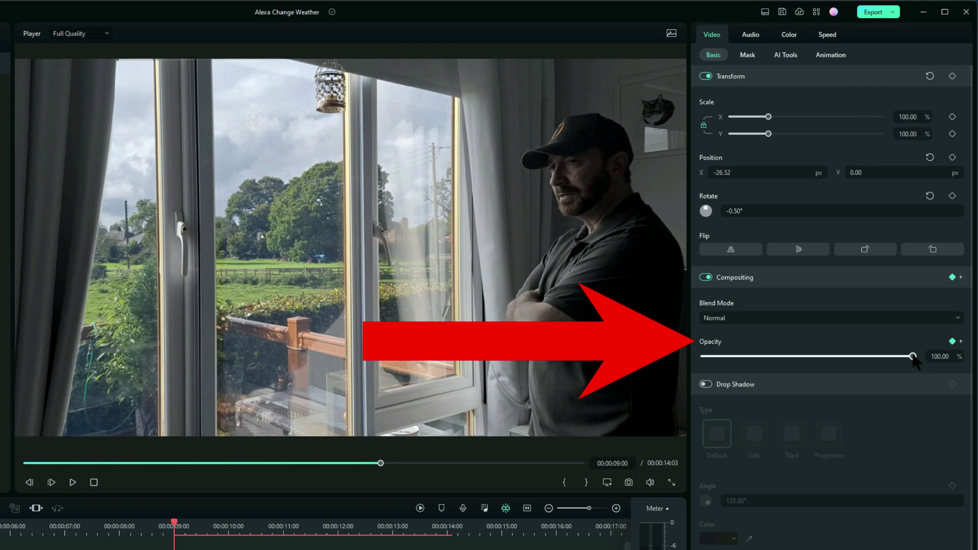
drag(913, 356, 685, 366)
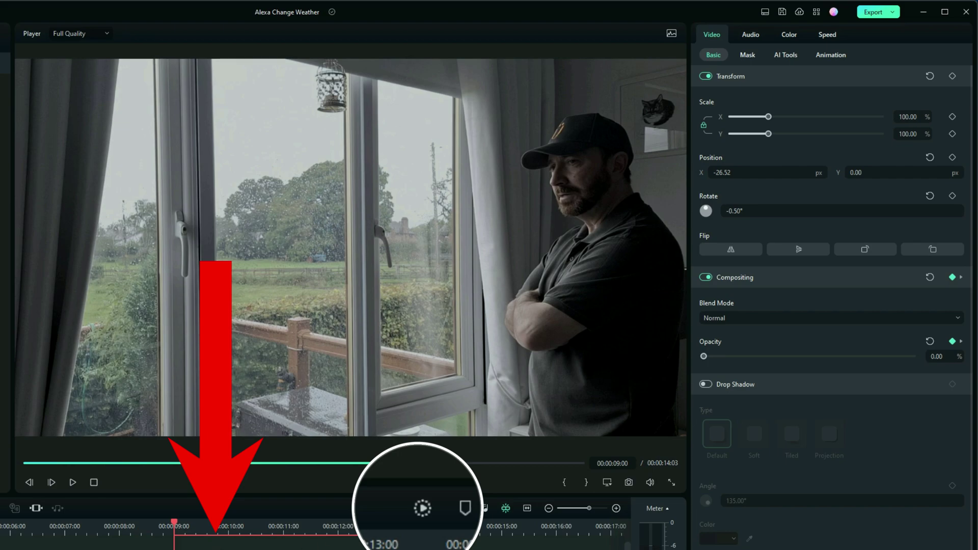
Render the overlay section and play the fade from 00:00:08:19 through to full sunshine
click(421, 509)
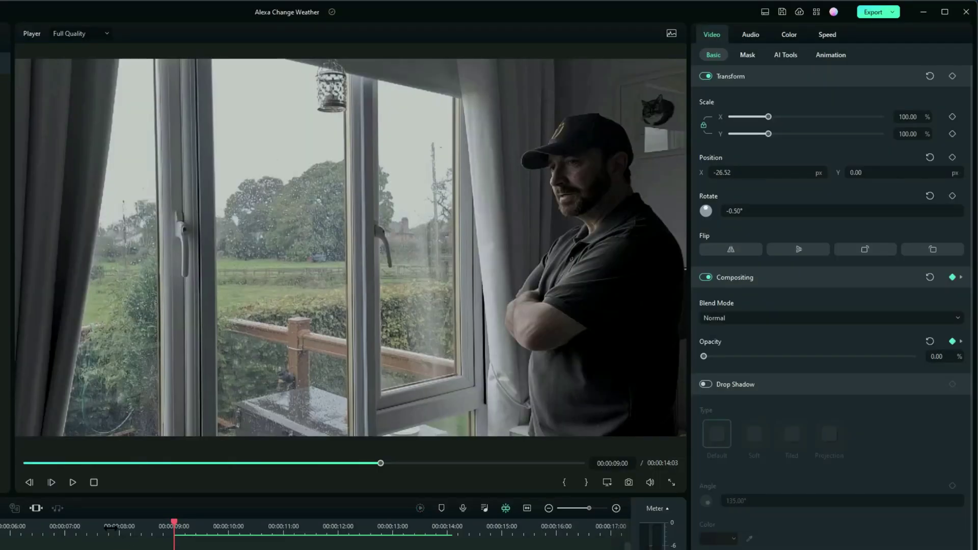
click(109, 528)
key(space)
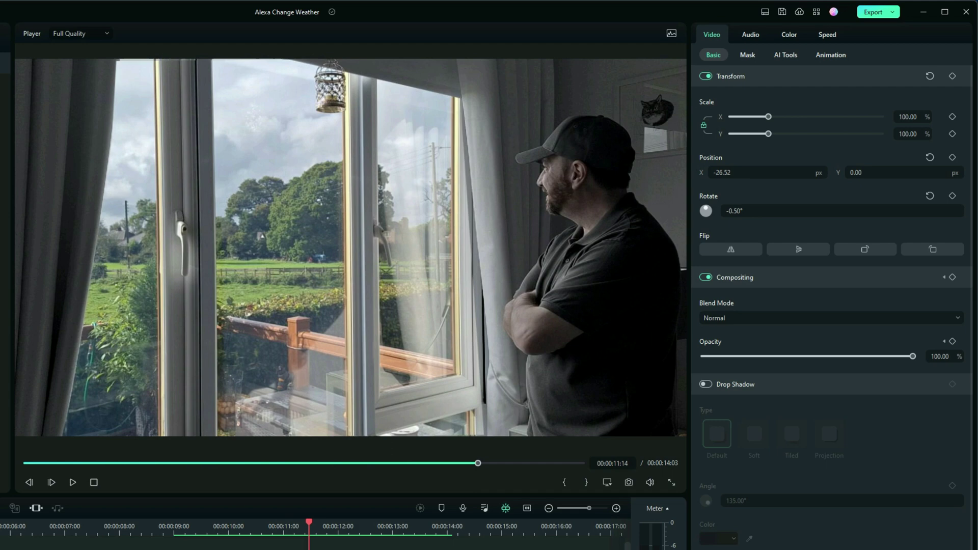
click(257, 538)
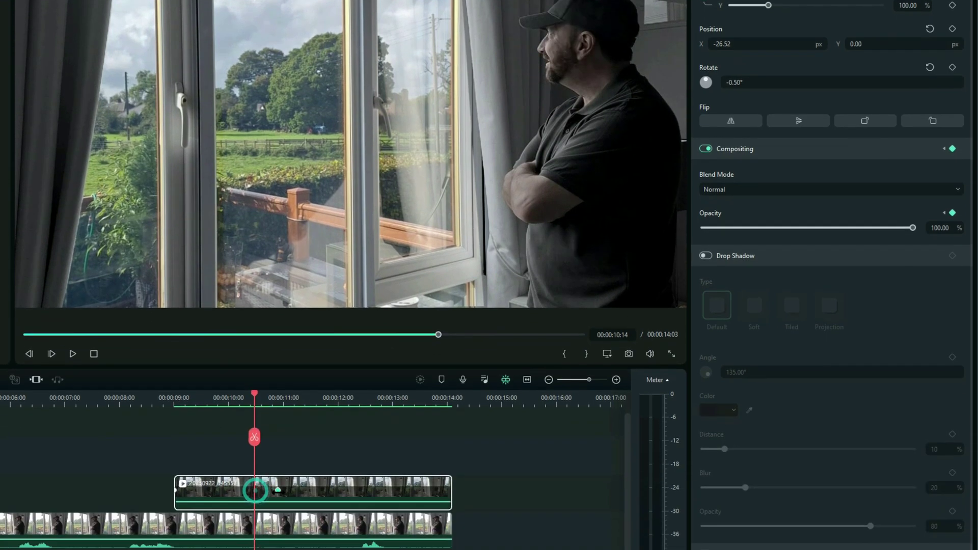
click(153, 398)
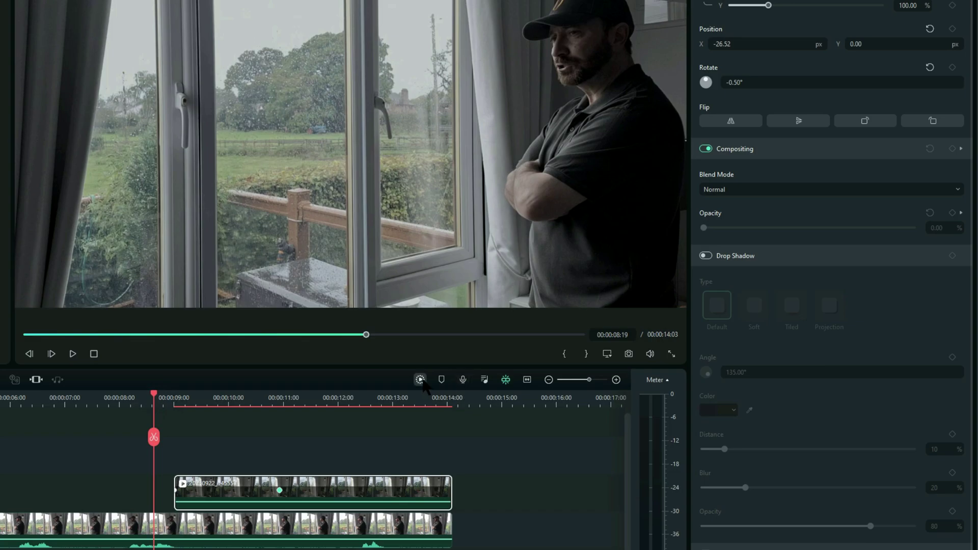
click(421, 381)
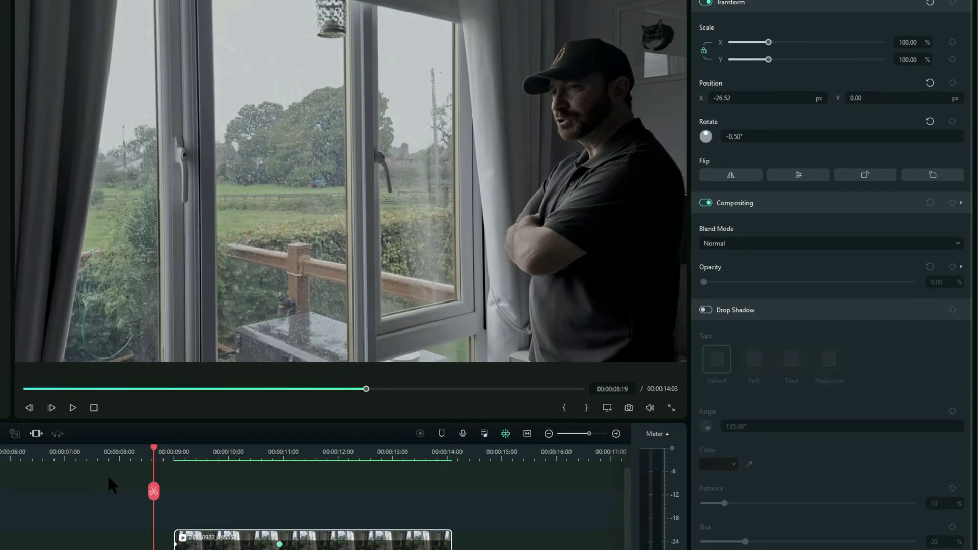
key(space)
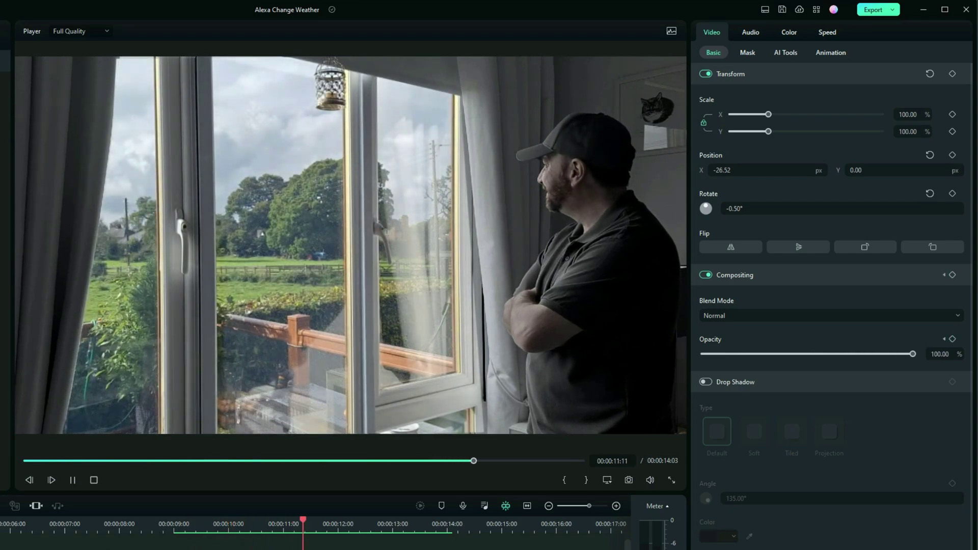
key(space)
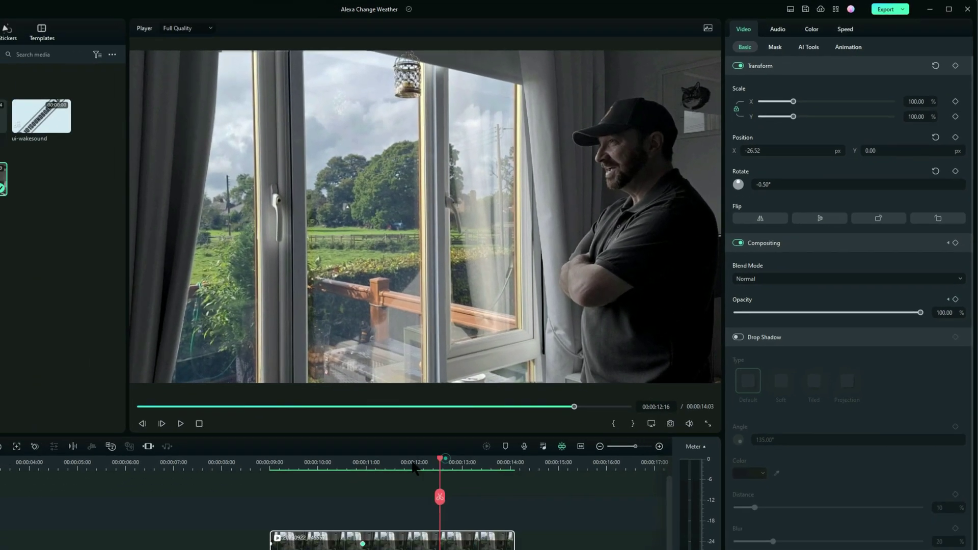
Put the ui-wakesound effect on audio track 1 near 00:00:06:15 and preview it
drag(376, 526, 28, 549)
drag(300, 394, 290, 394)
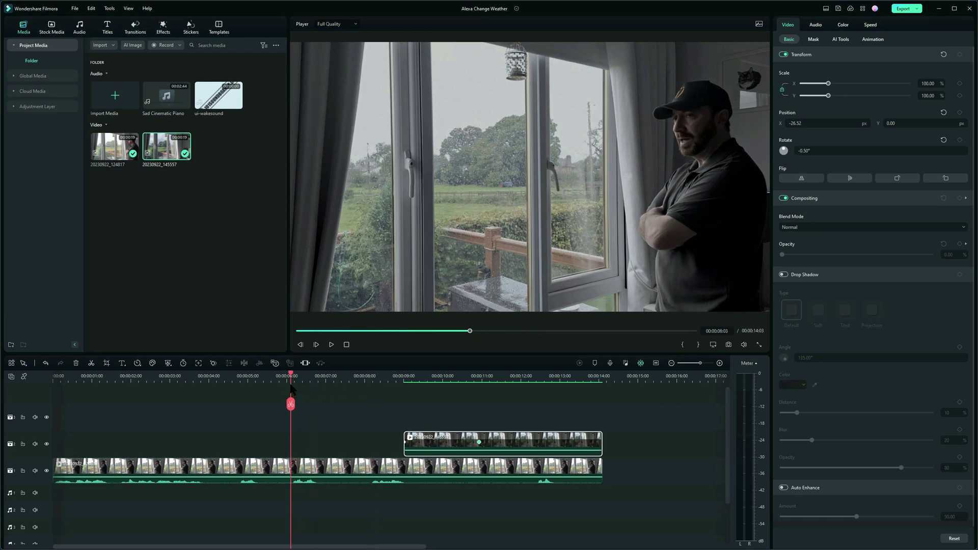
key(space)
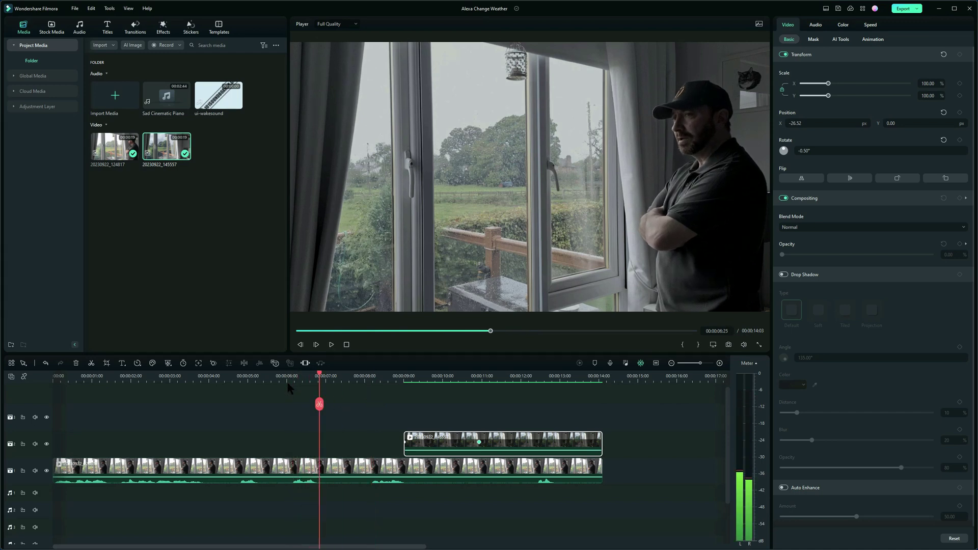
drag(215, 103, 319, 485)
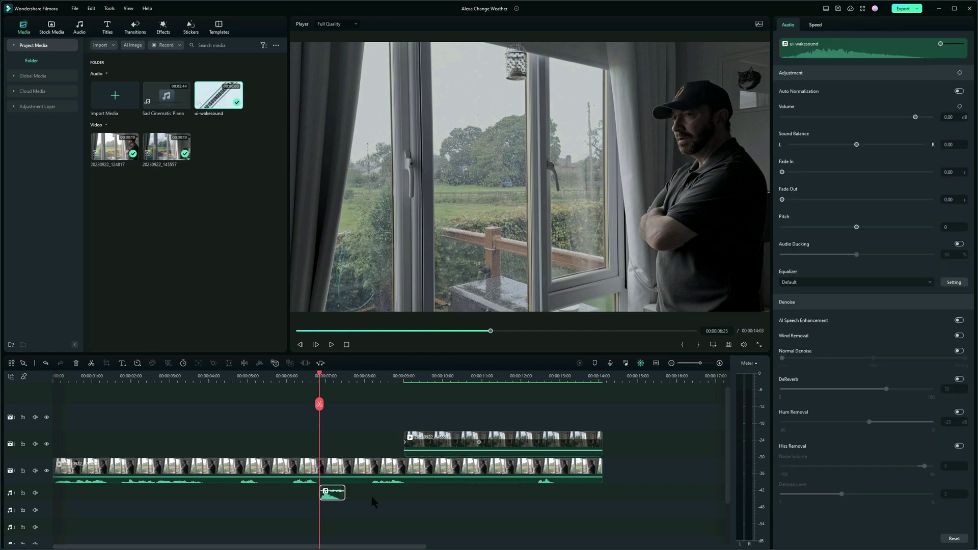
click(306, 377)
key(space)
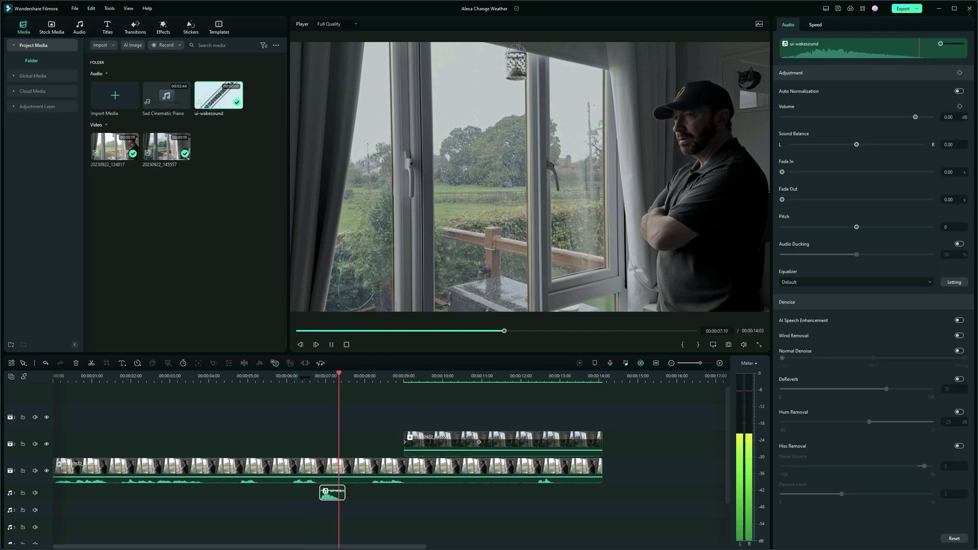
key(space)
Shift ui-wakesound slightly later, to about 00:00:07, and replay from 00:00:06:00 to check timing
drag(333, 494, 343, 496)
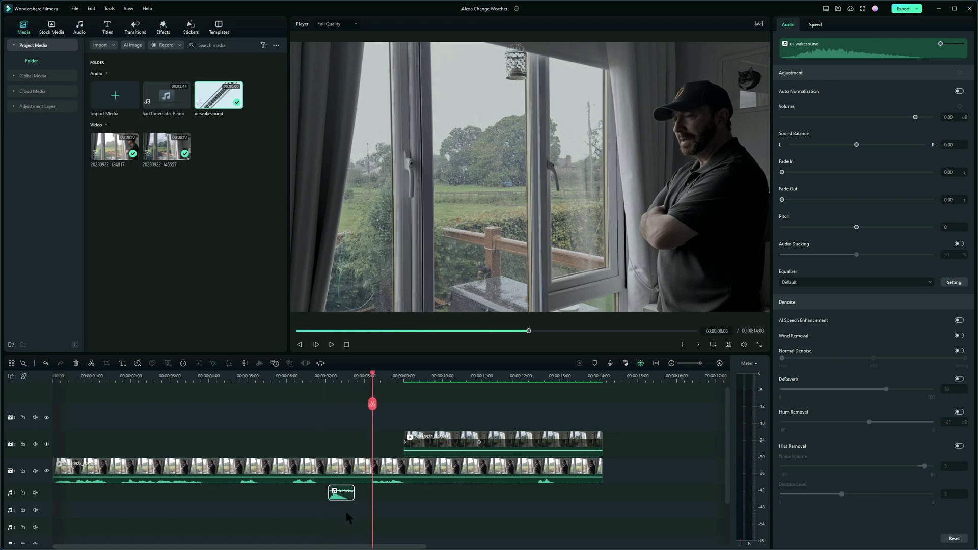
click(281, 378)
key(space)
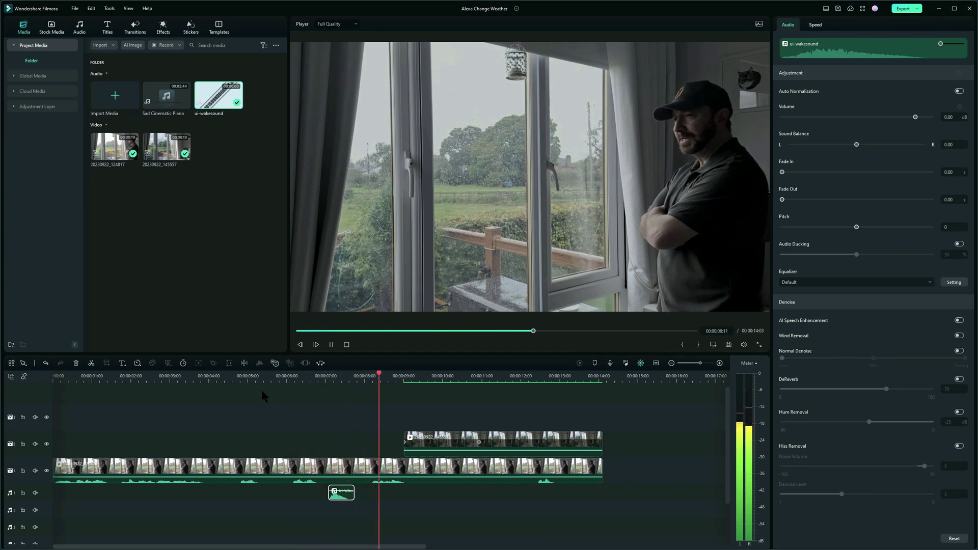
key(space)
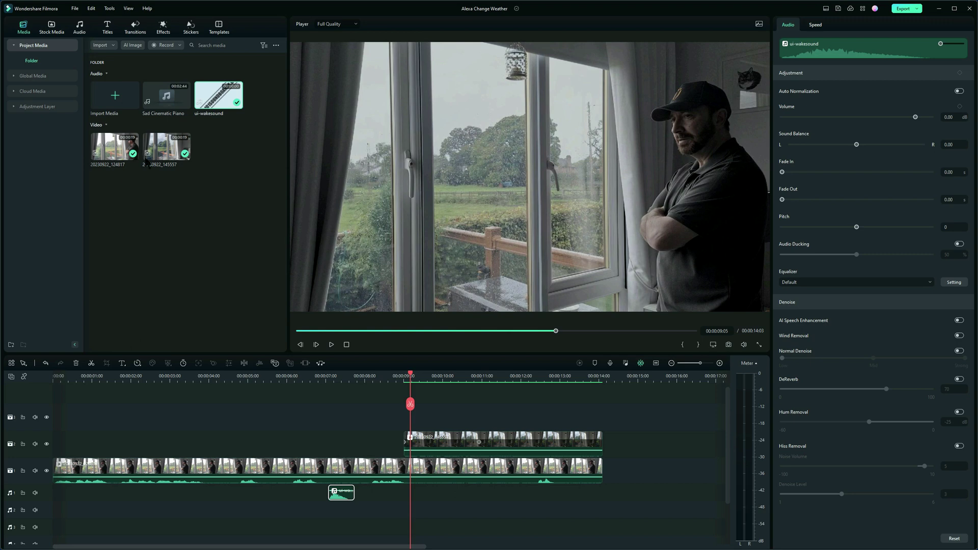
Place Sad Cinematic Piano on audio track 2 and remove everything after 00:00:09:01
drag(164, 101, 50, 518)
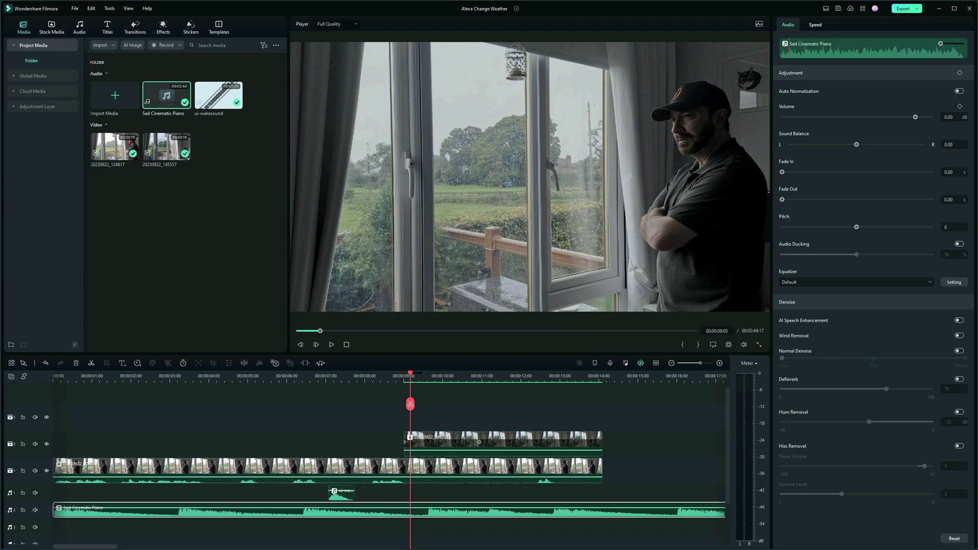
drag(412, 377, 406, 377)
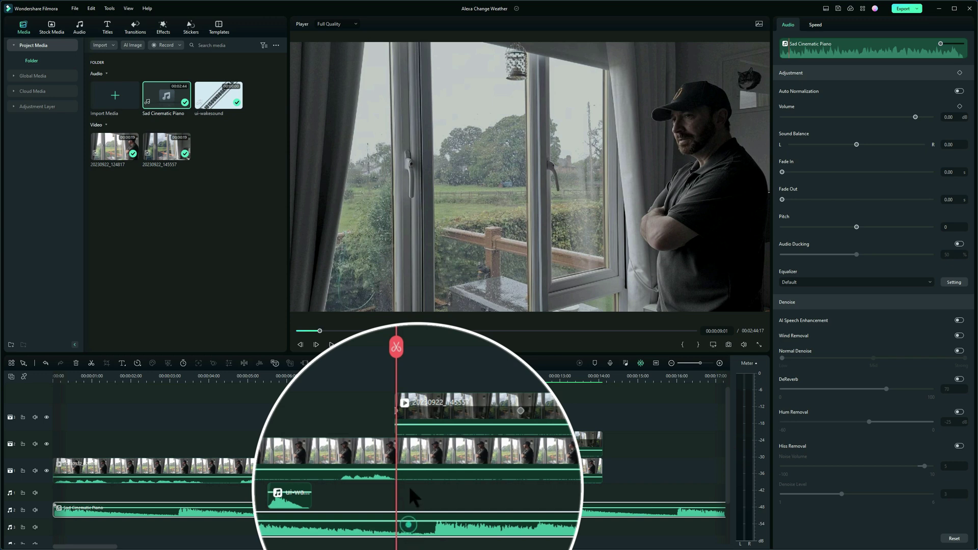
click(397, 349)
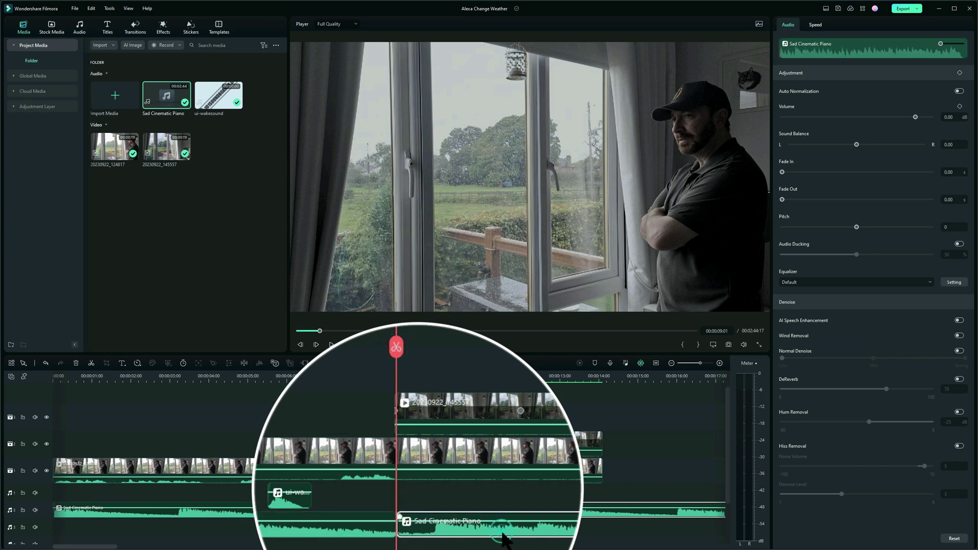
key(Delete)
click(121, 378)
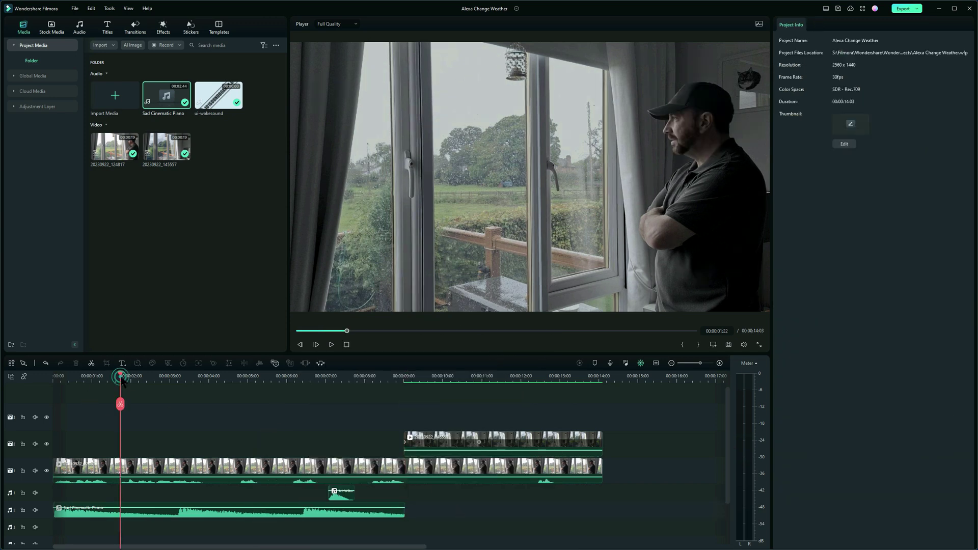
Lower the Sad Cinematic Piano volume to about -11.62 dB and replay the opening
drag(120, 375, 48, 411)
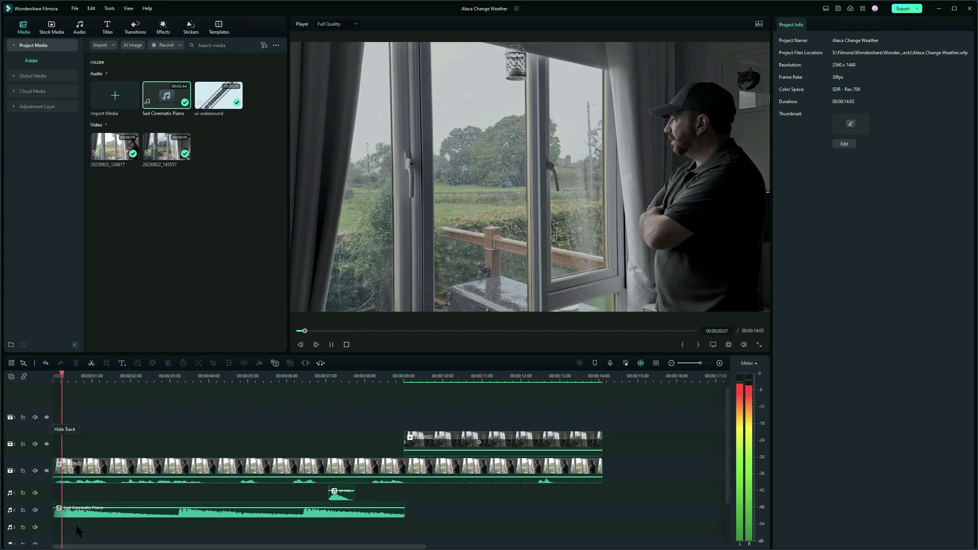
key(space)
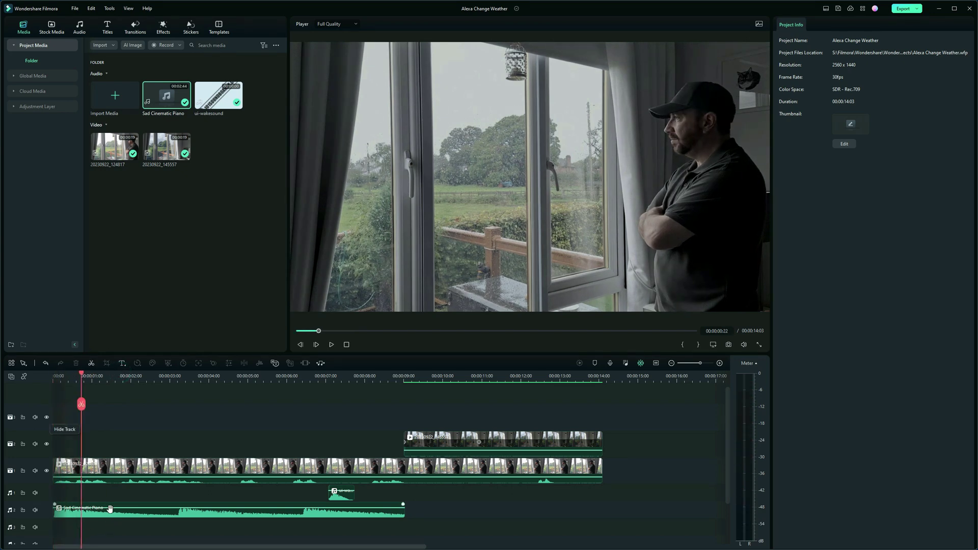
click(109, 519)
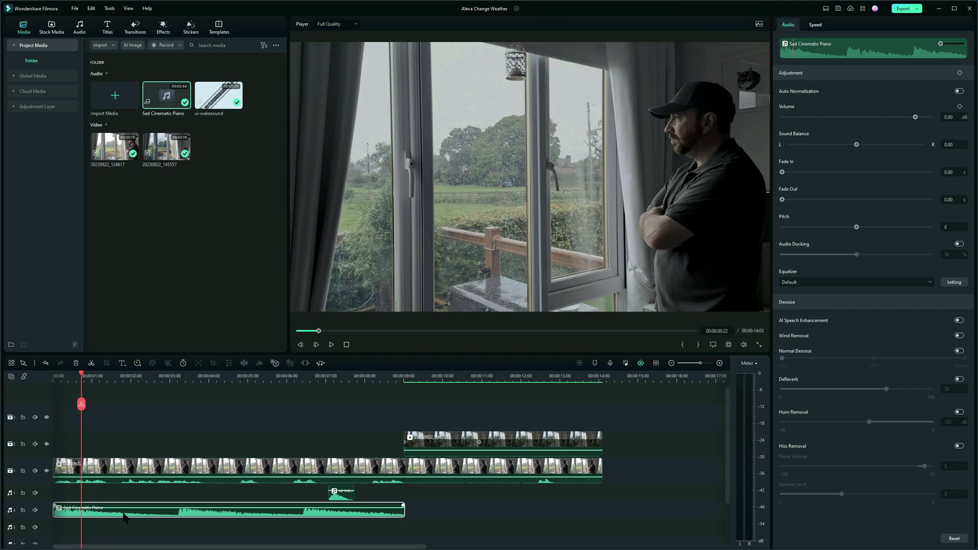
drag(148, 499, 153, 511)
key(Home)
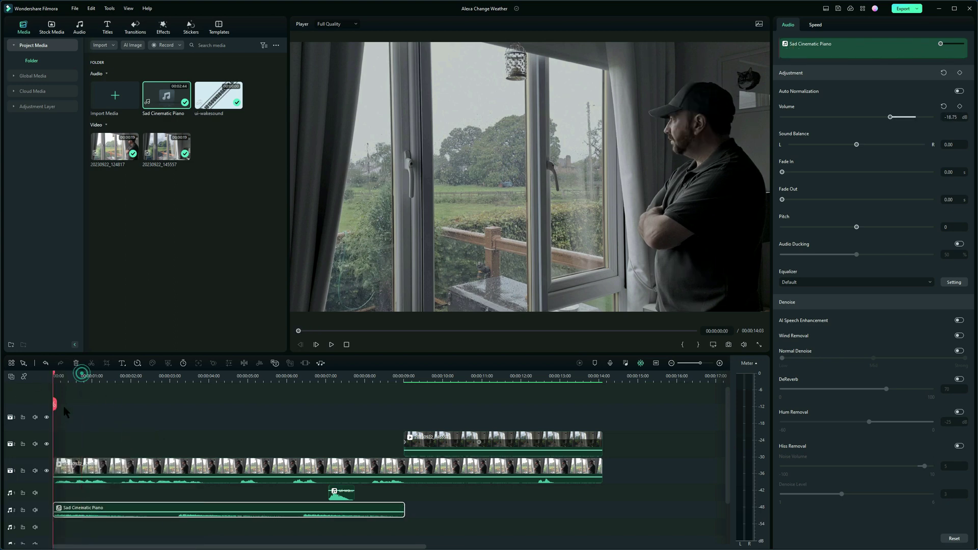
key(space)
key(space)
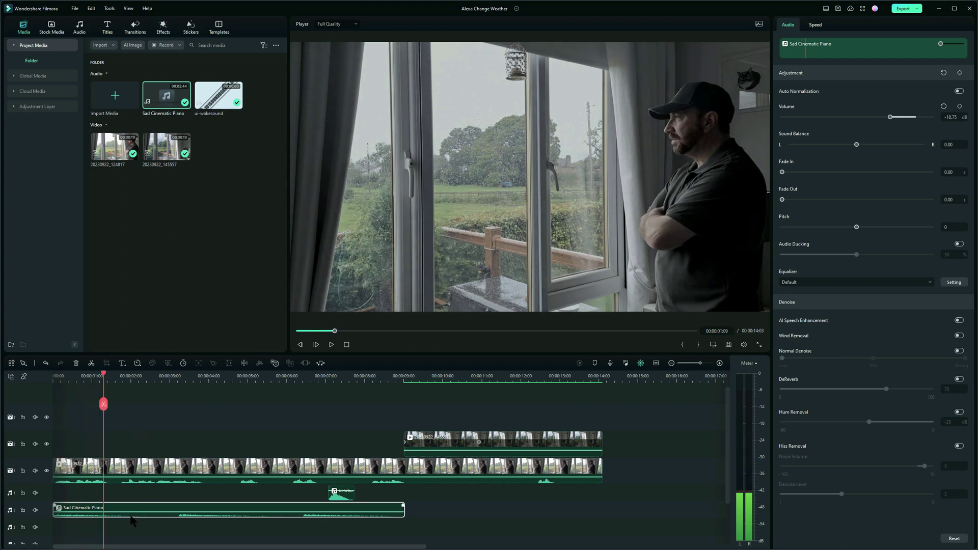
Drop the piano further to -28.87 dB and play it back to the clip's end
drag(131, 512, 131, 514)
key(Home)
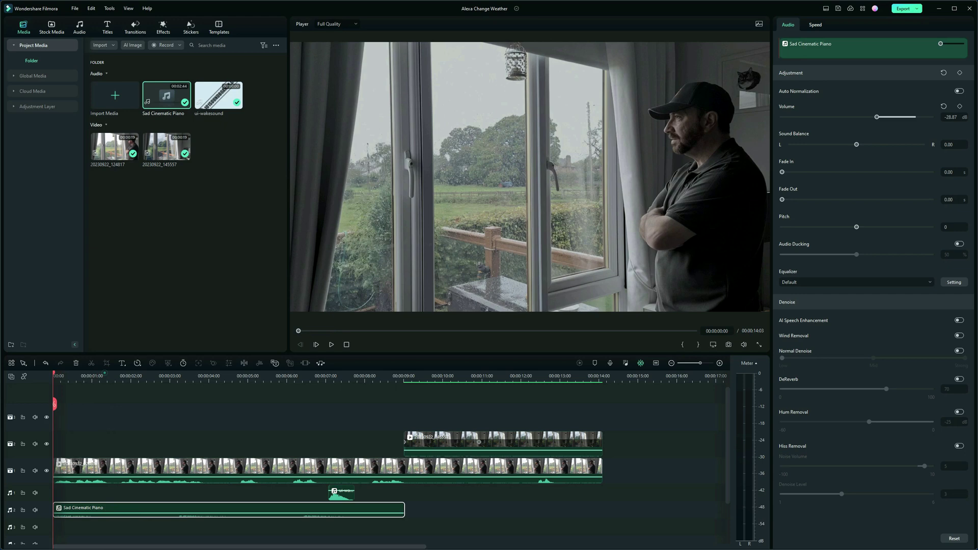
key(space)
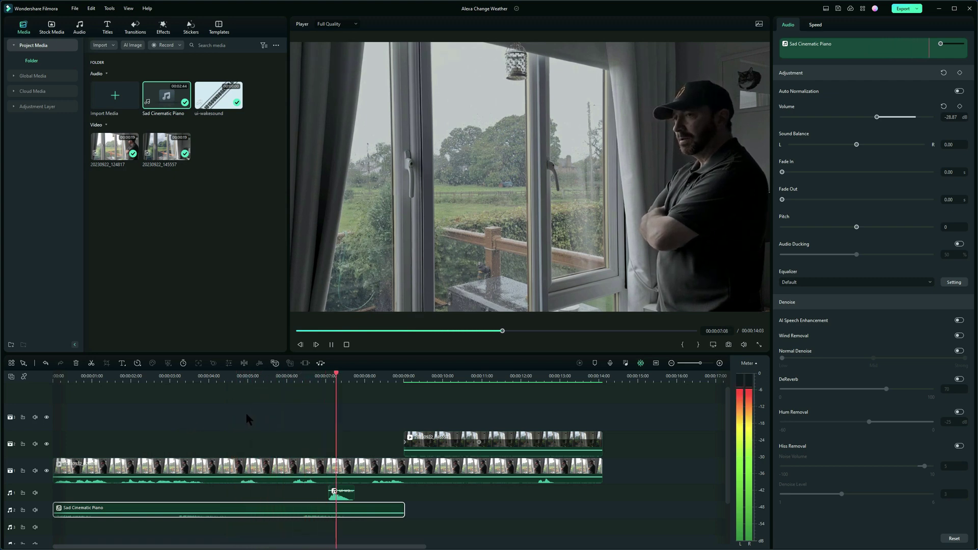
key(space)
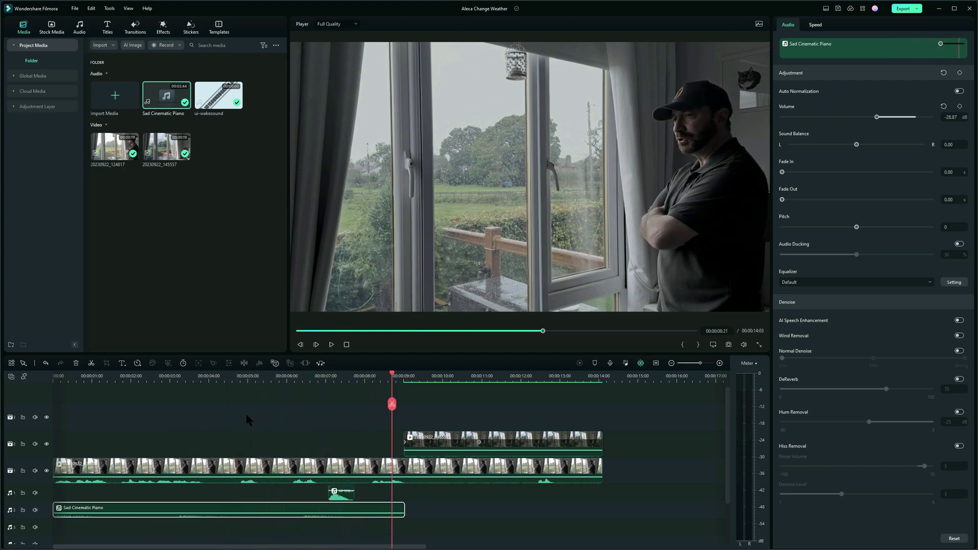
Lengthen the piano clip past 00:00:09, add a 1.47 s fade-out and preview it
drag(408, 504, 465, 504)
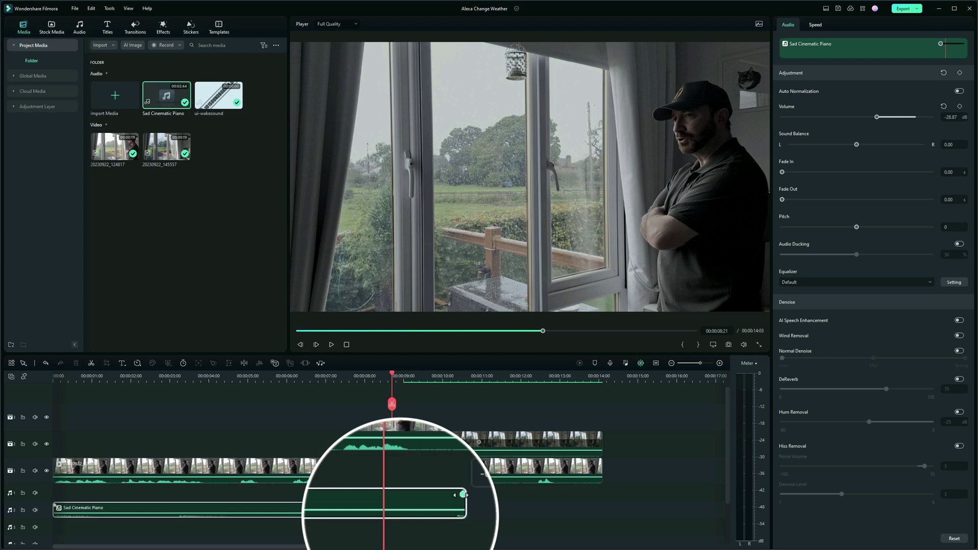
drag(463, 494, 353, 494)
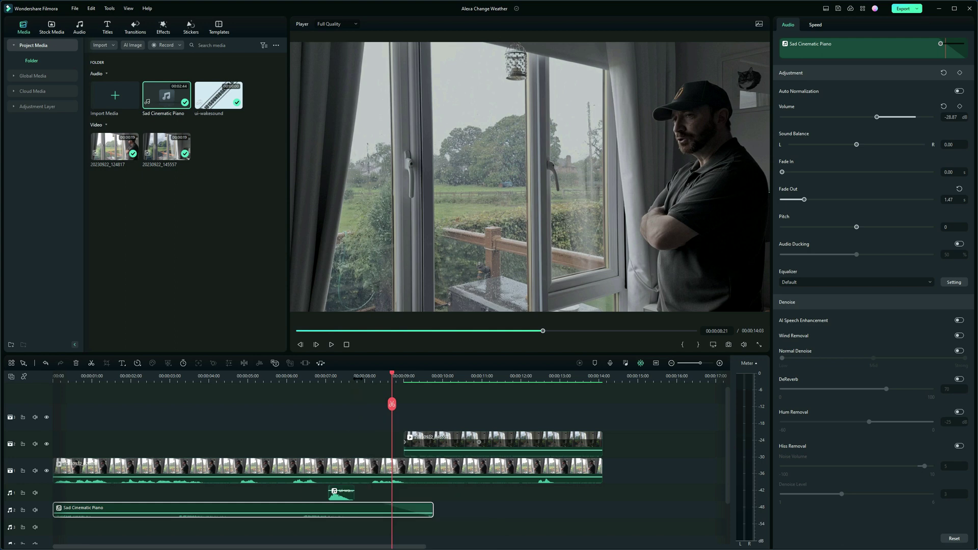
key(space)
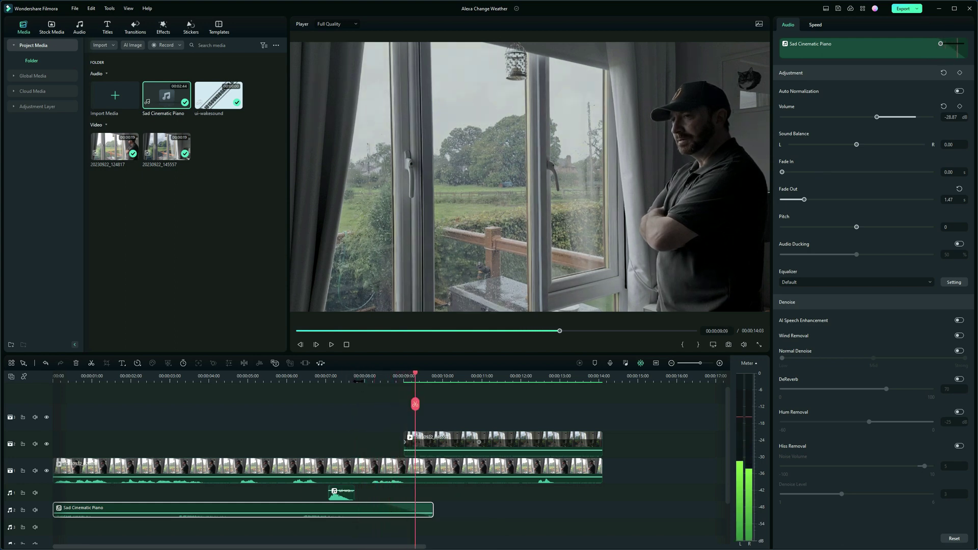
key(Left)
key(Left)
key(Left)
key(Left)
key(Left)
key(Left)
key(Left)
key(Left)
key(Left)
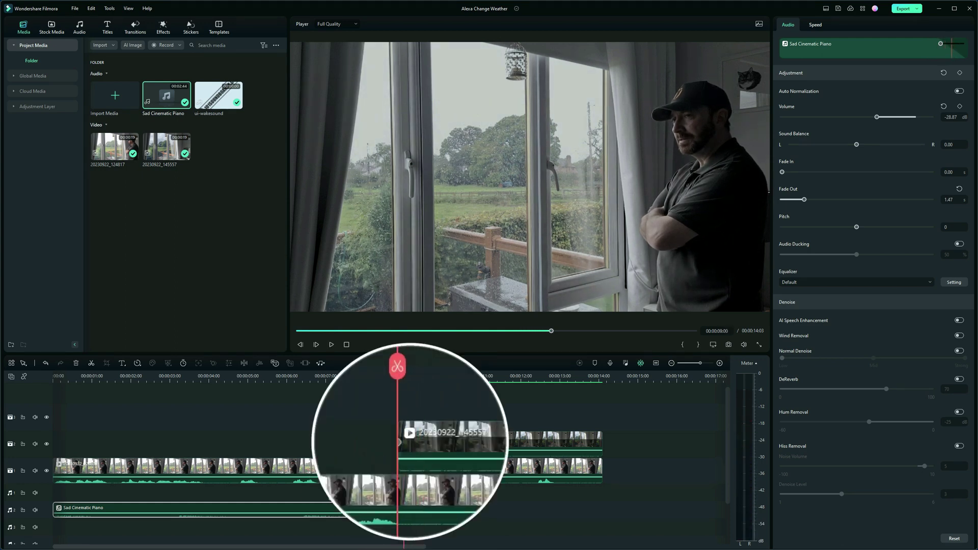
Add Healing Sunshine-AI music from the Audio library to a new track, starting at 00:00:09:00
click(81, 27)
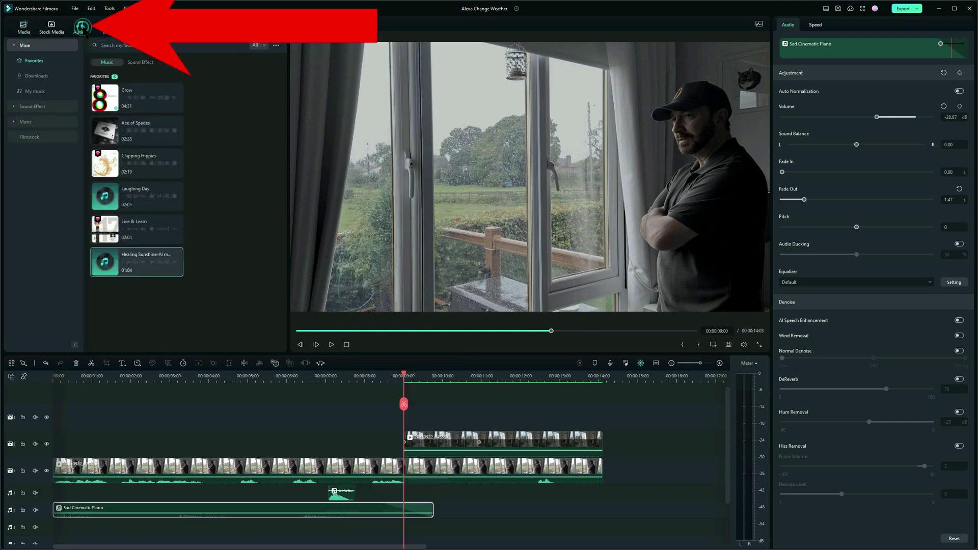
click(42, 48)
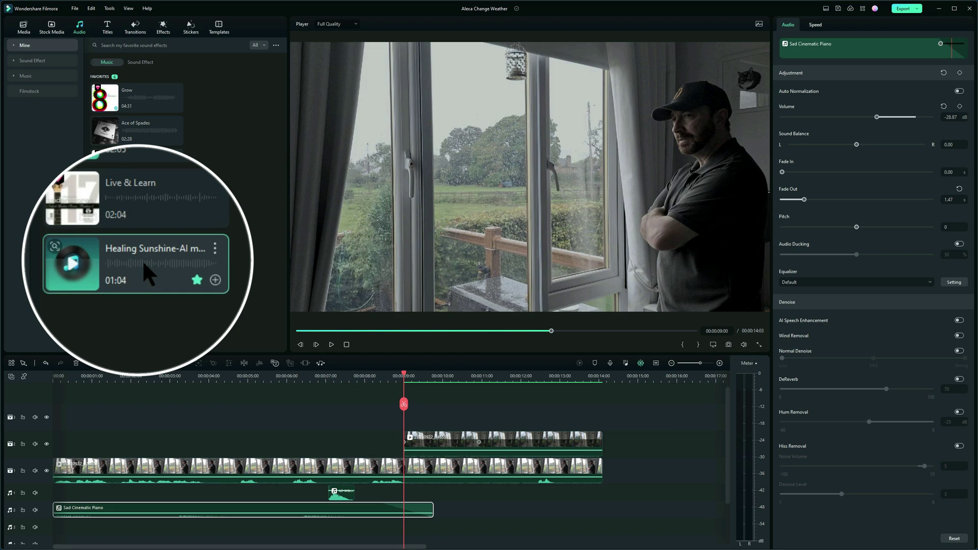
mouse_move(140, 262)
mouse_down()
mouse_move(212, 299)
mouse_move(426, 484)
mouse_move(433, 528)
mouse_move(407, 530)
mouse_up()
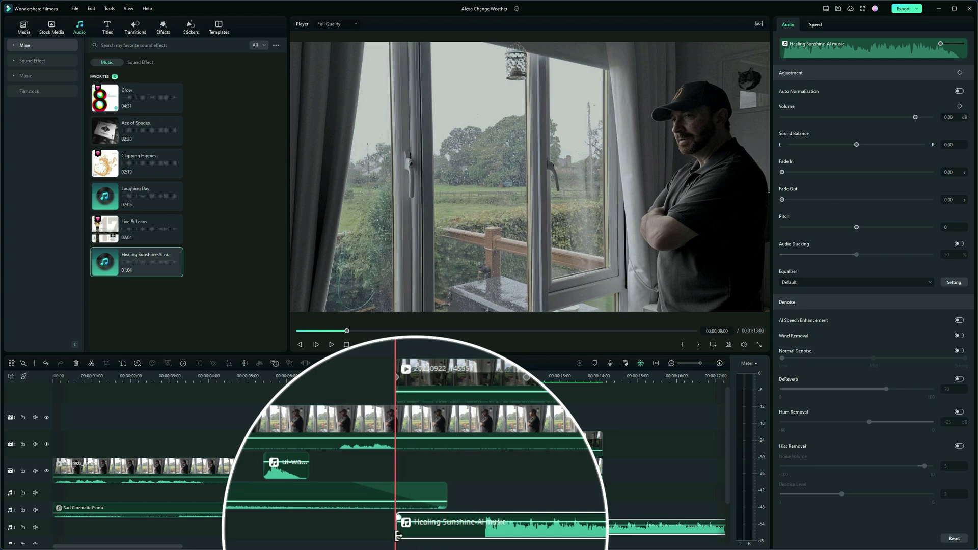
mouse_move(398, 537)
mouse_down()
mouse_move(466, 469)
mouse_move(466, 478)
mouse_move(484, 444)
mouse_move(476, 431)
mouse_move(447, 436)
mouse_up()
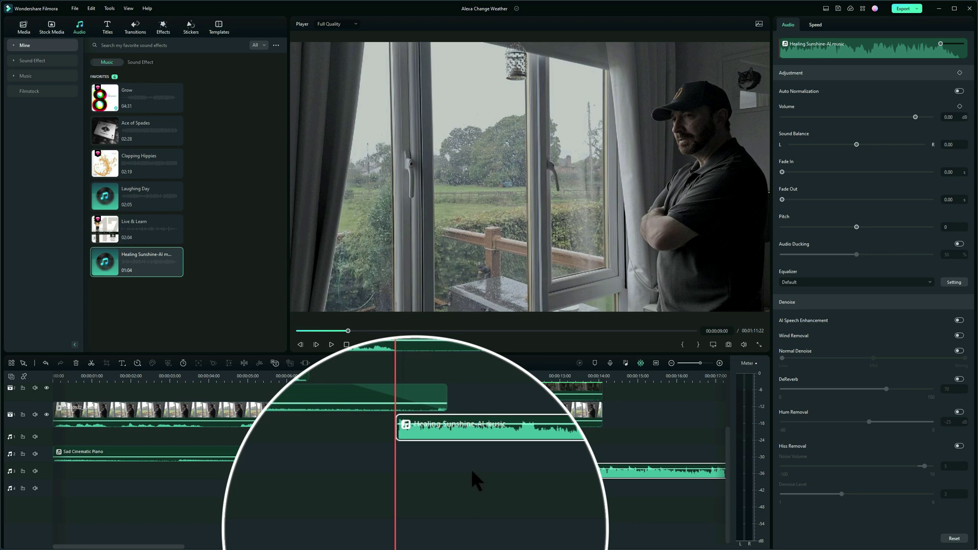
Give the Healing Sunshine music a short fade-in and preview the crossover from 00:00:08:10
drag(399, 419, 448, 420)
click(378, 378)
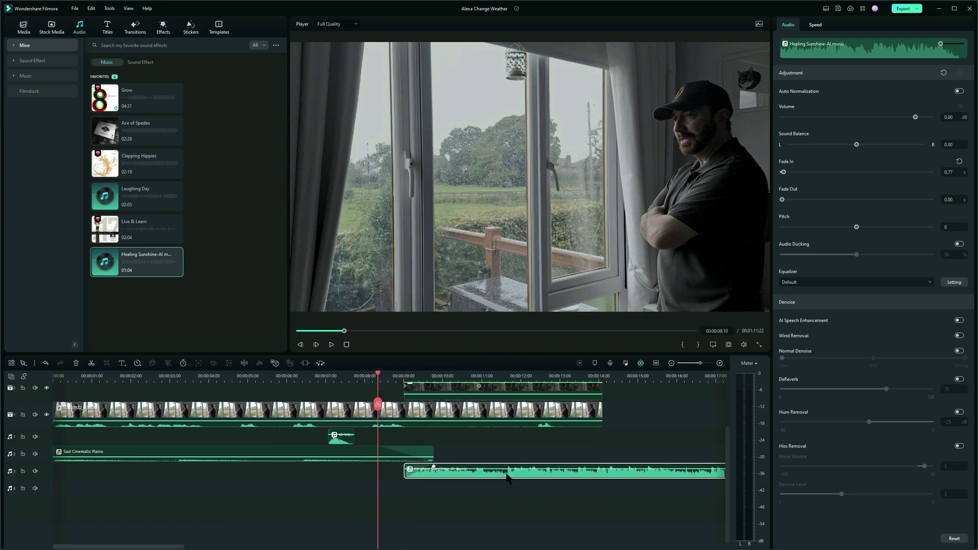
key(space)
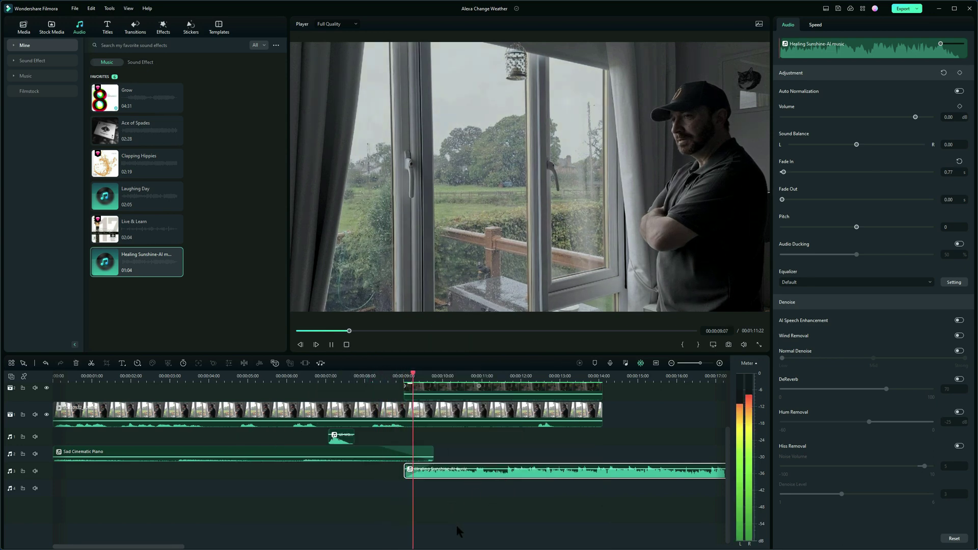
key(space)
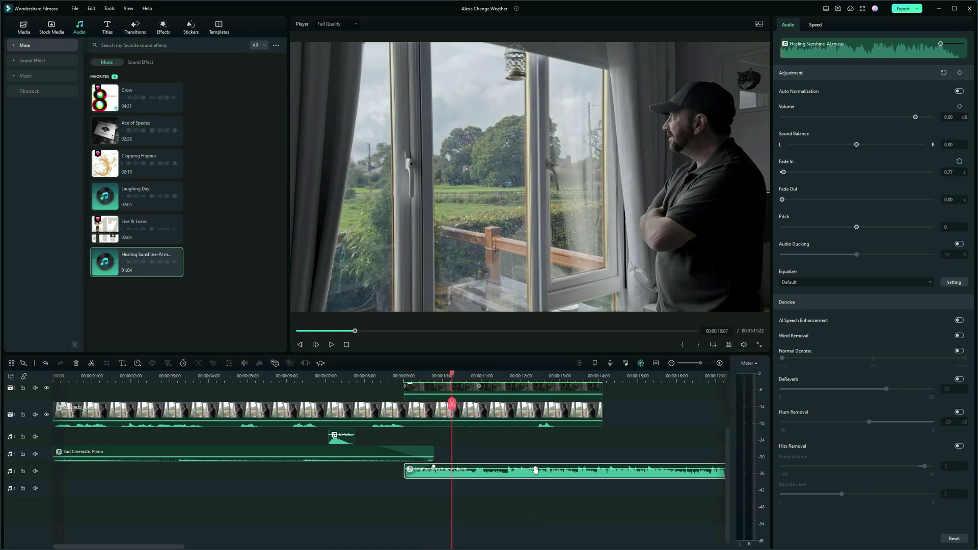
Lower the Healing Sunshine music to -25.50 dB and lengthen its fade-in to 1.20 s
drag(533, 469, 536, 475)
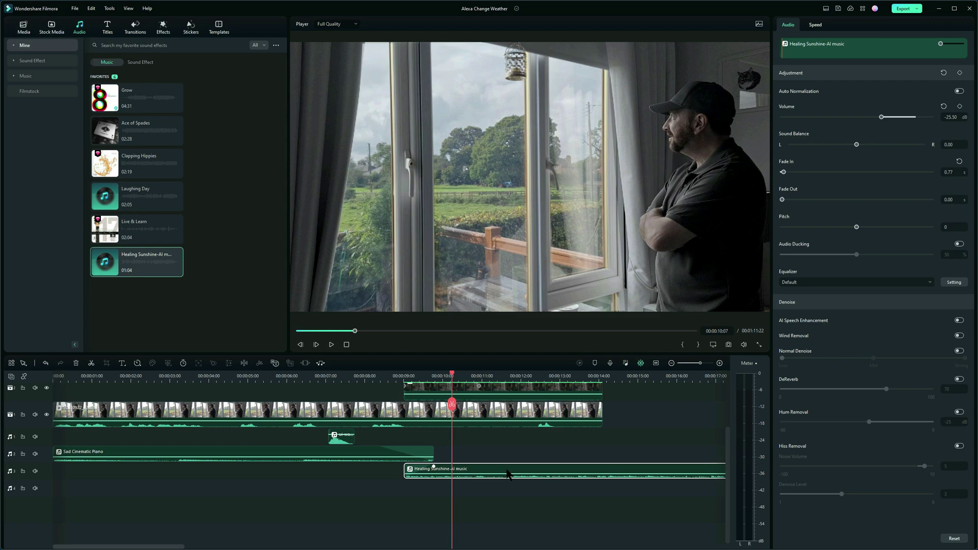
mouse_move(512, 475)
click(303, 376)
key(space)
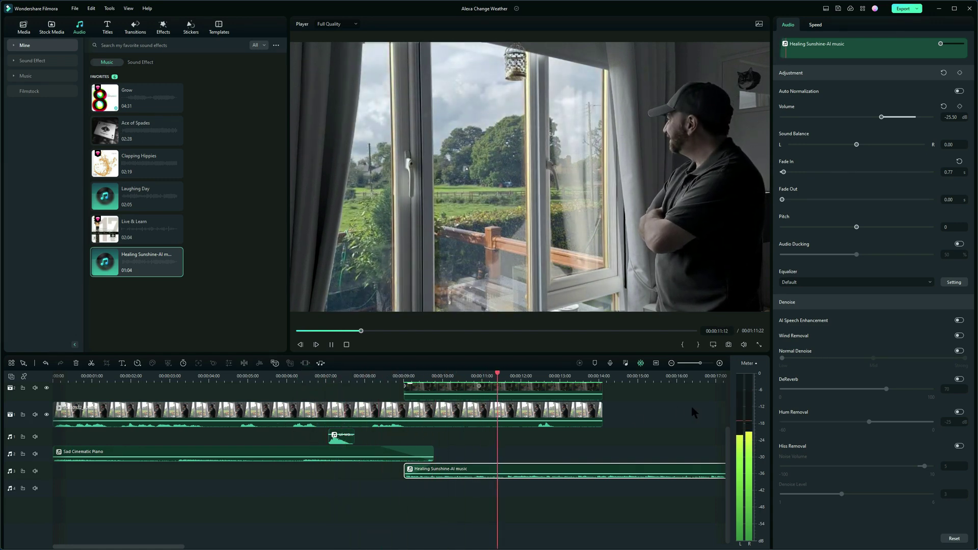
key(space)
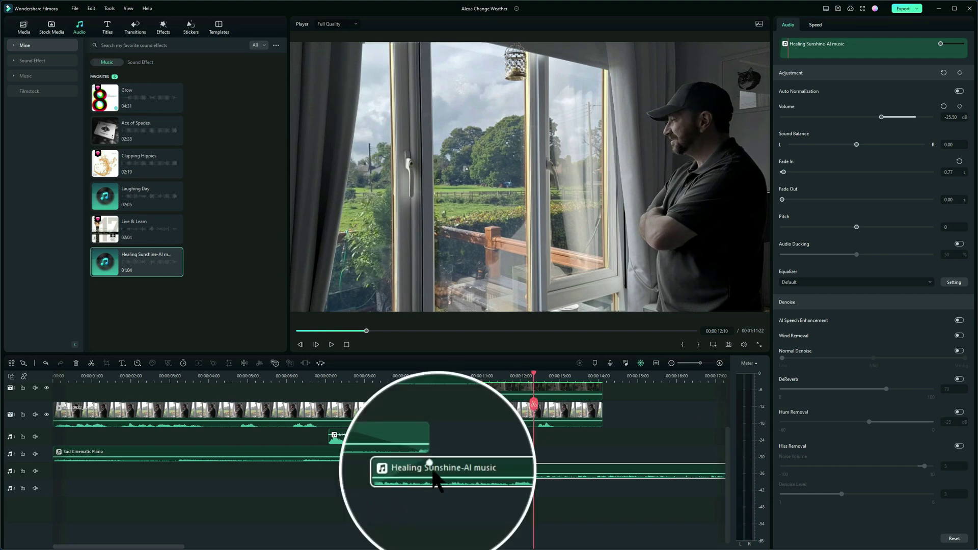
drag(433, 472, 464, 464)
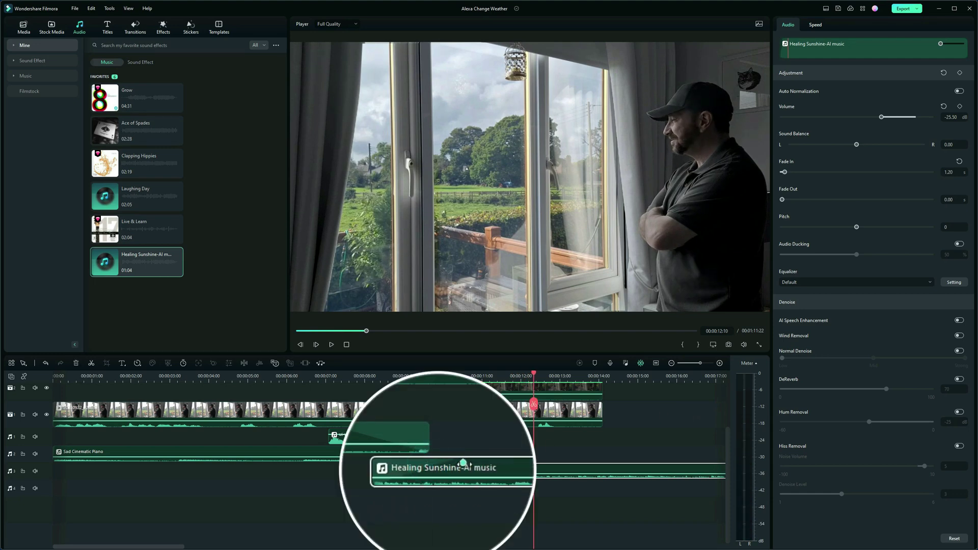
scroll(655, 426, up, 2)
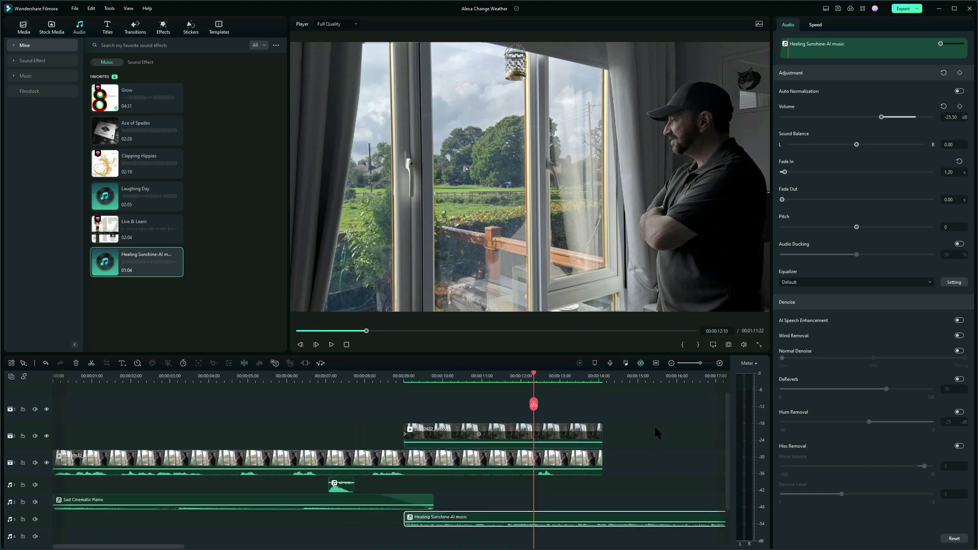
Split the Healing Sunshine-AI music with Ctrl+B at 00:00:14:03, where the video ends
click(347, 345)
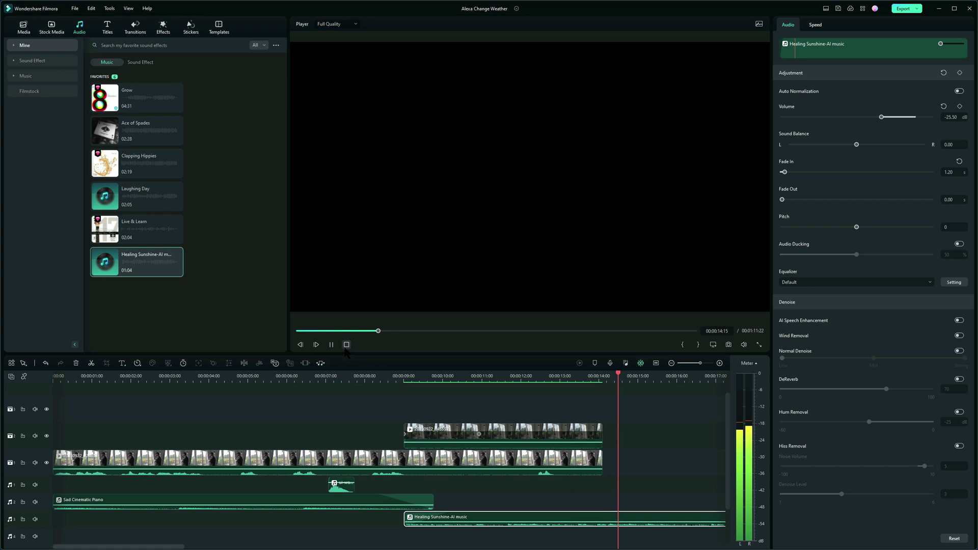
key(space)
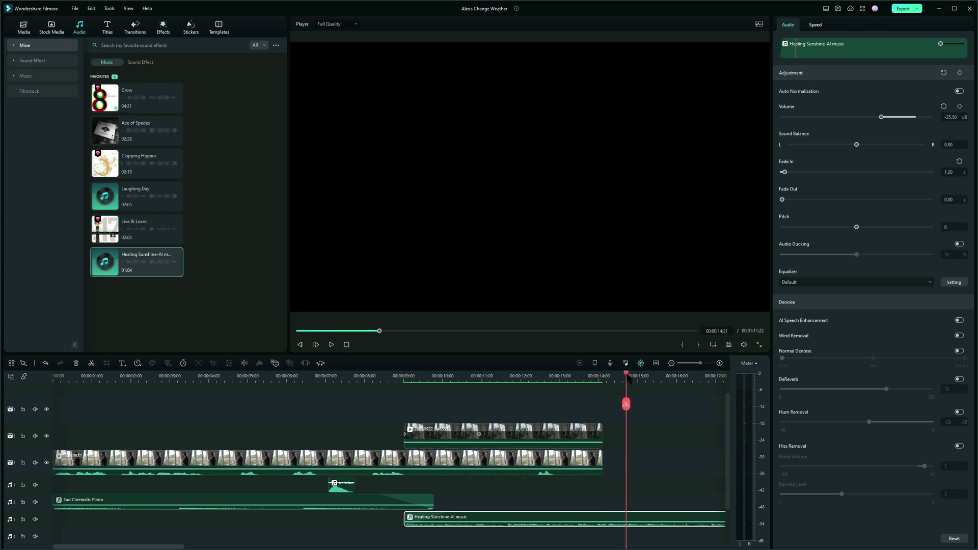
drag(627, 376, 603, 384)
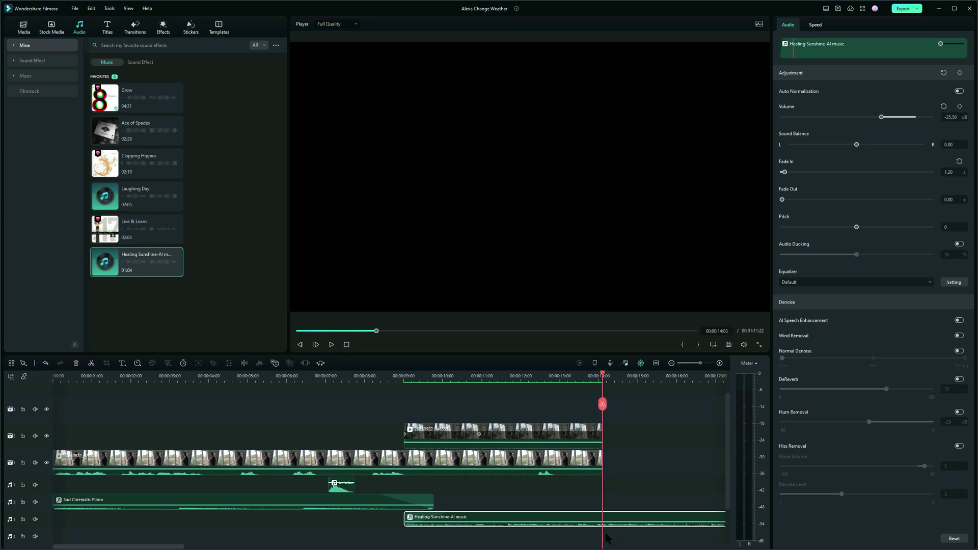
key(ctrl+b)
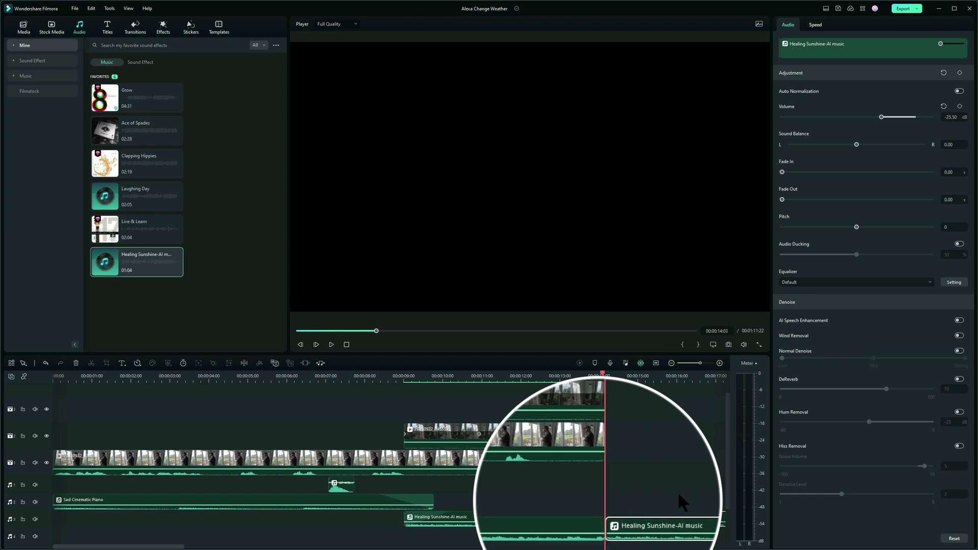
key(Delete)
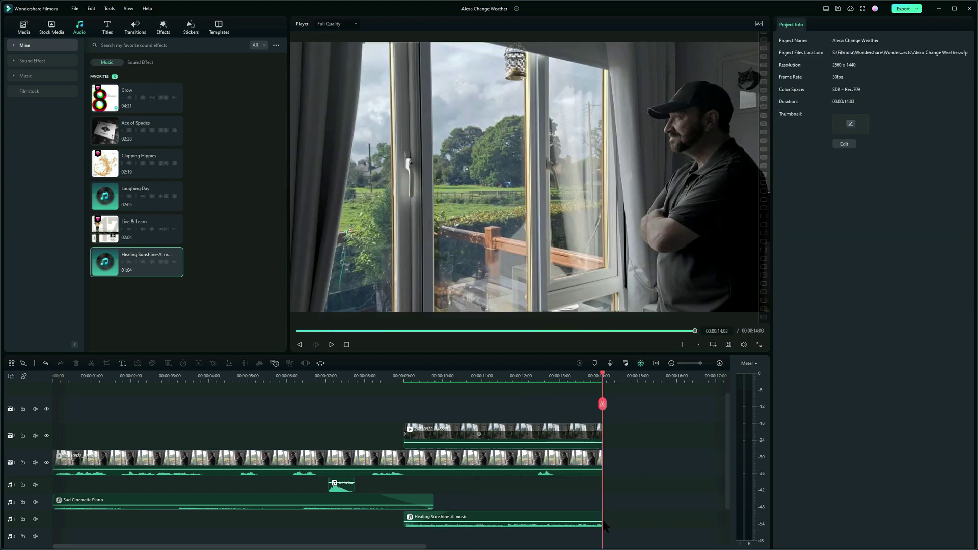